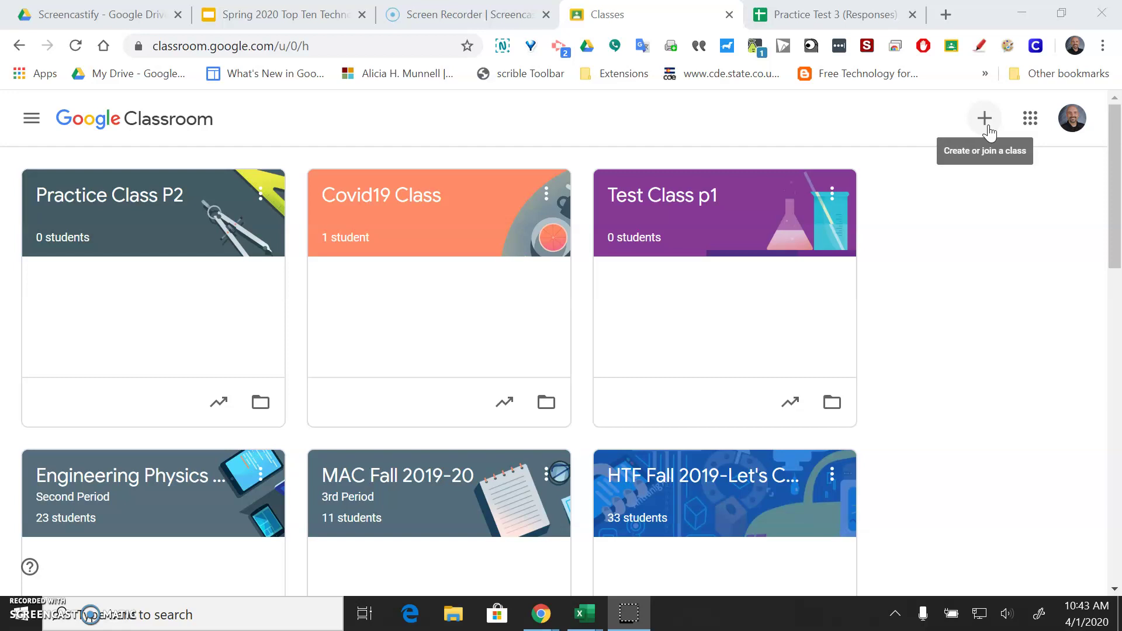
- Create a quiz assignment in the Covid19 Class classwork and title it "Practice Test 4"
click(392, 196)
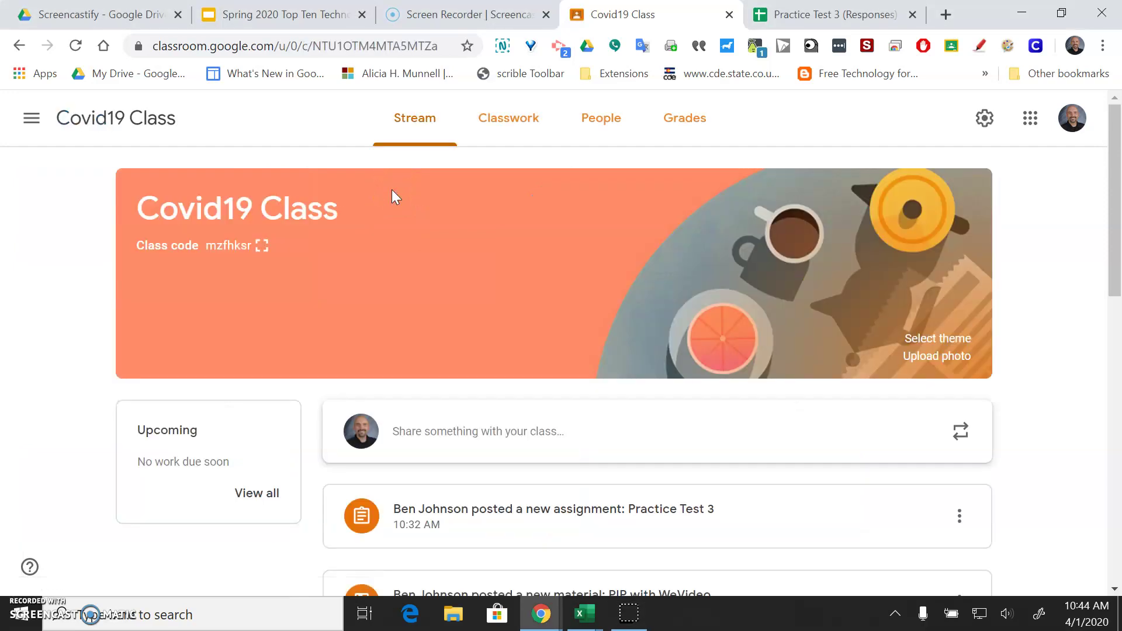
click(489, 117)
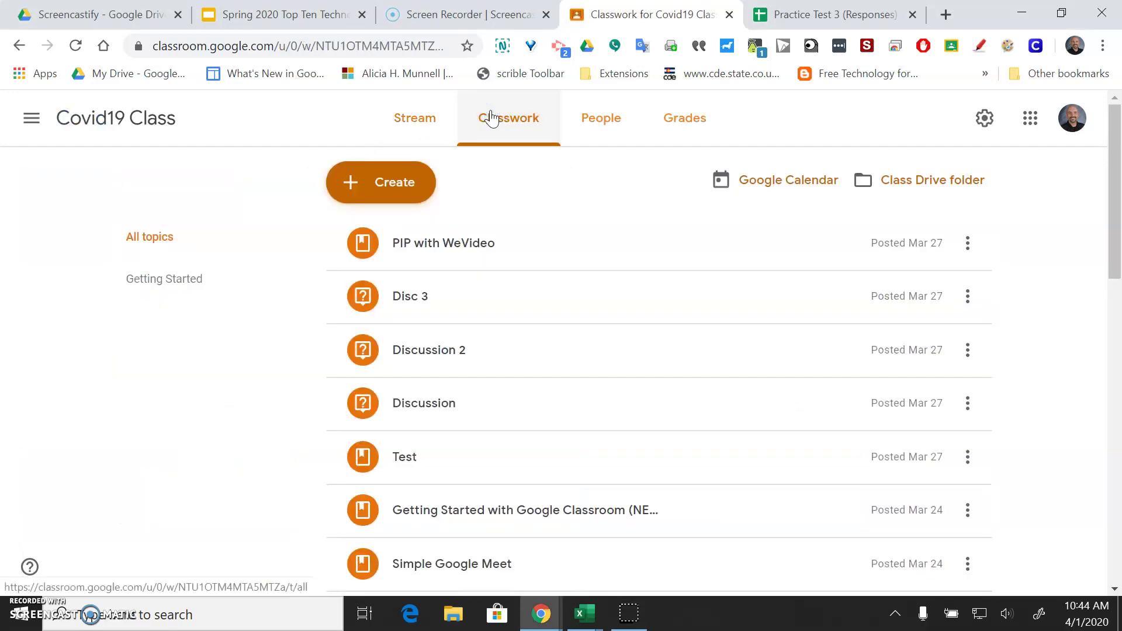
click(393, 183)
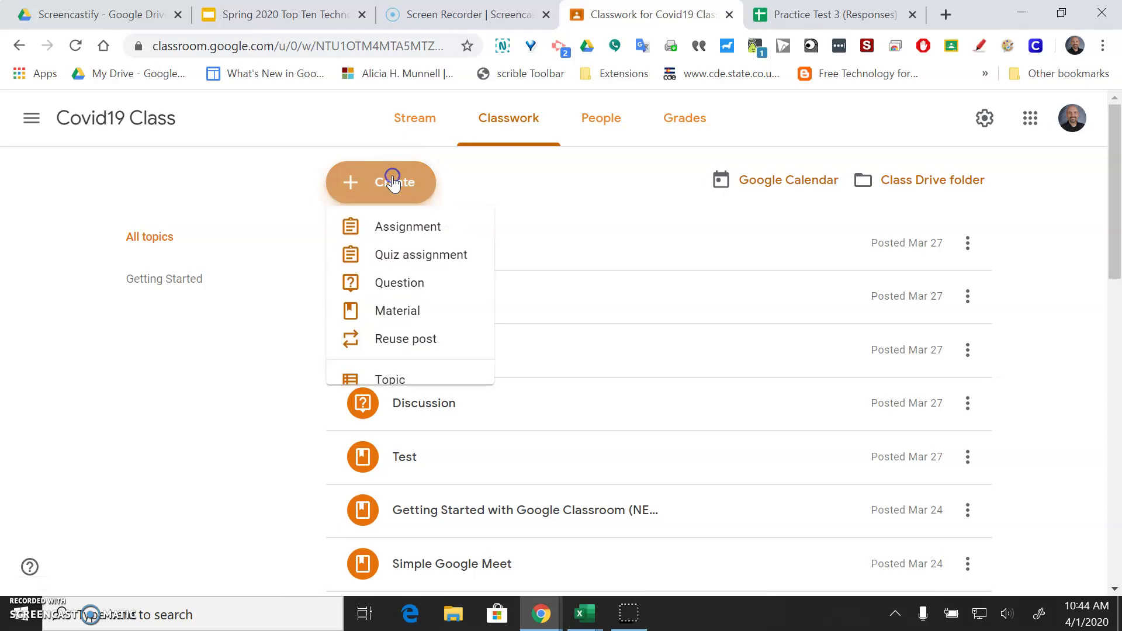
click(398, 263)
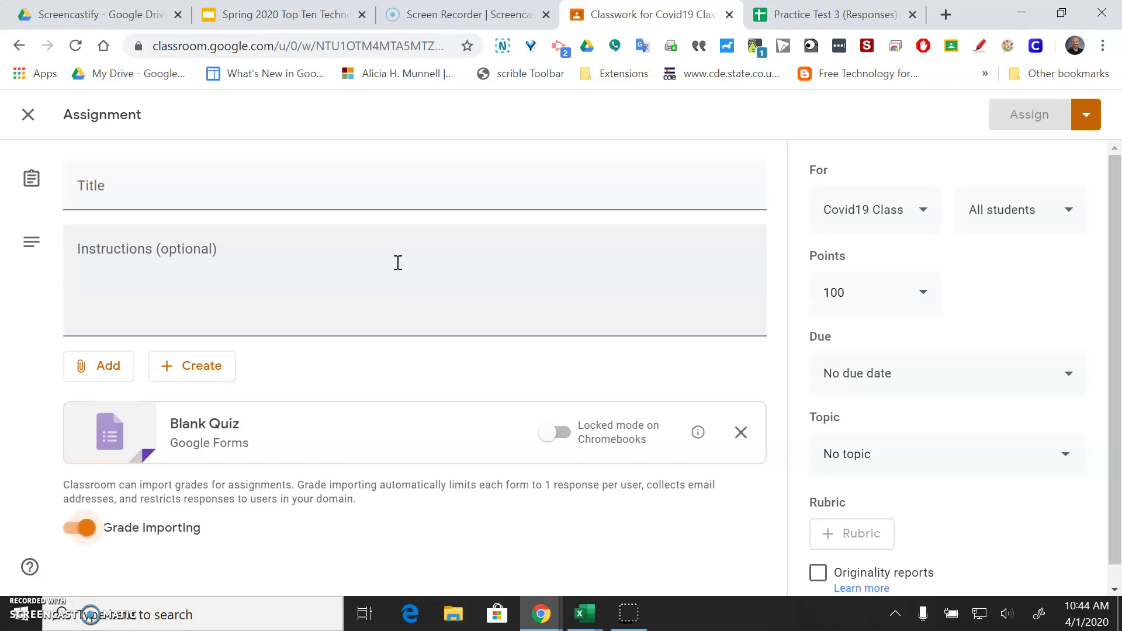
click(301, 181)
text(Practice Test 4)
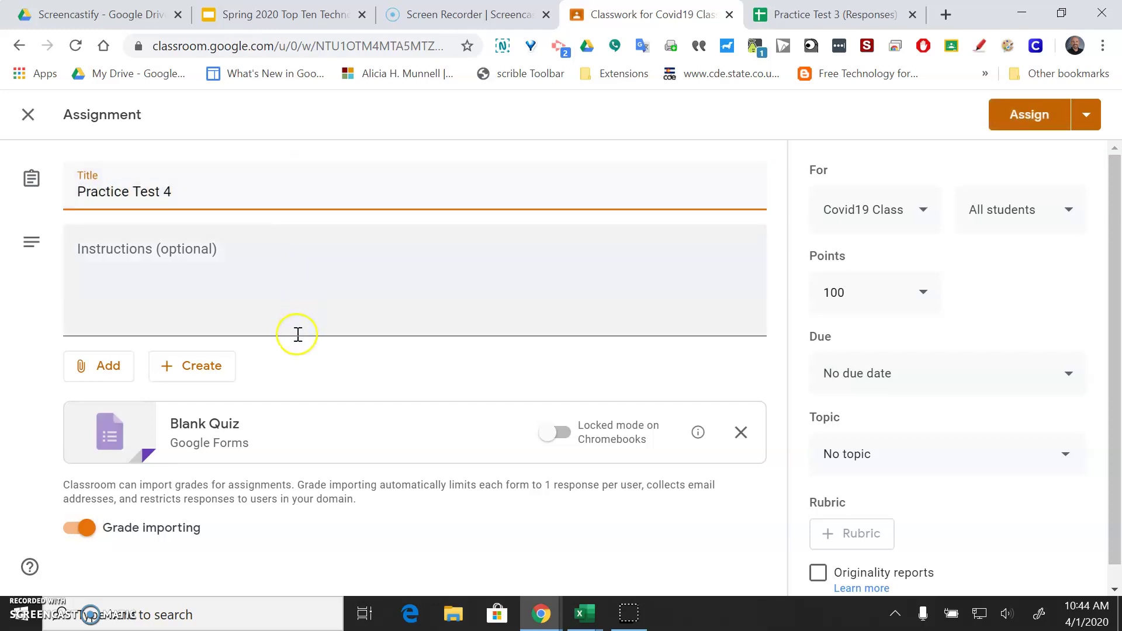
click(110, 375)
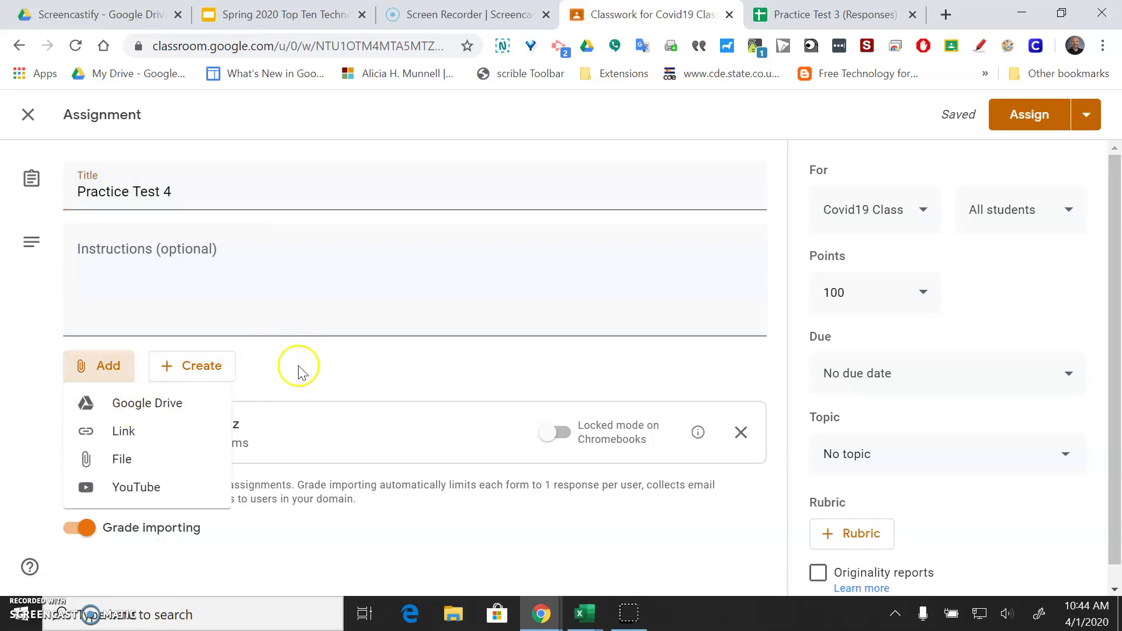
click(319, 366)
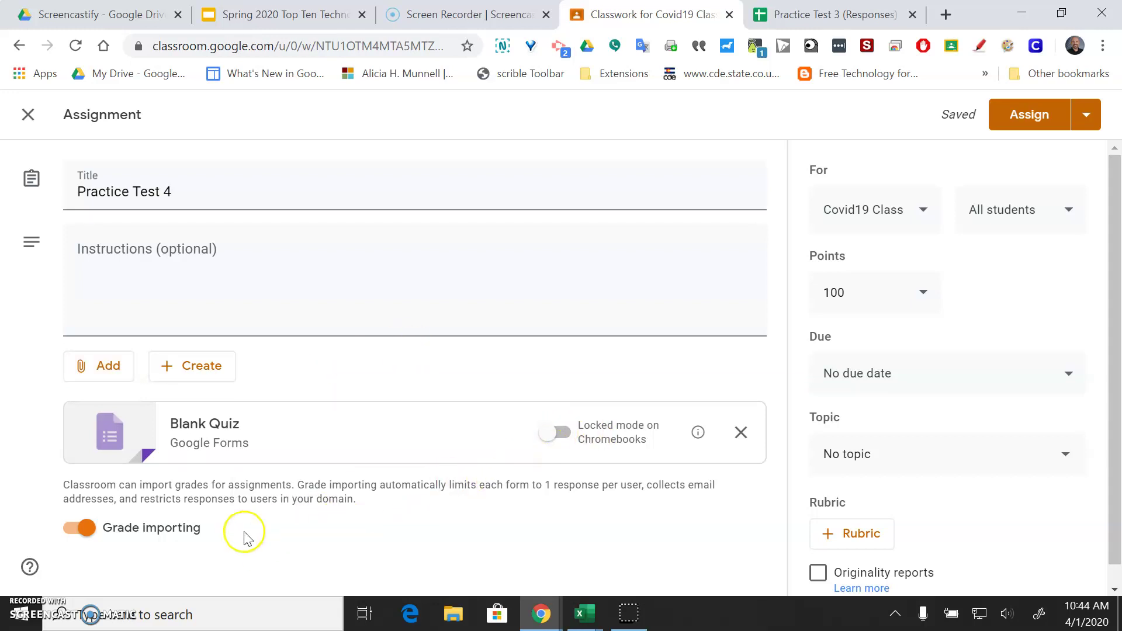
click(76, 535)
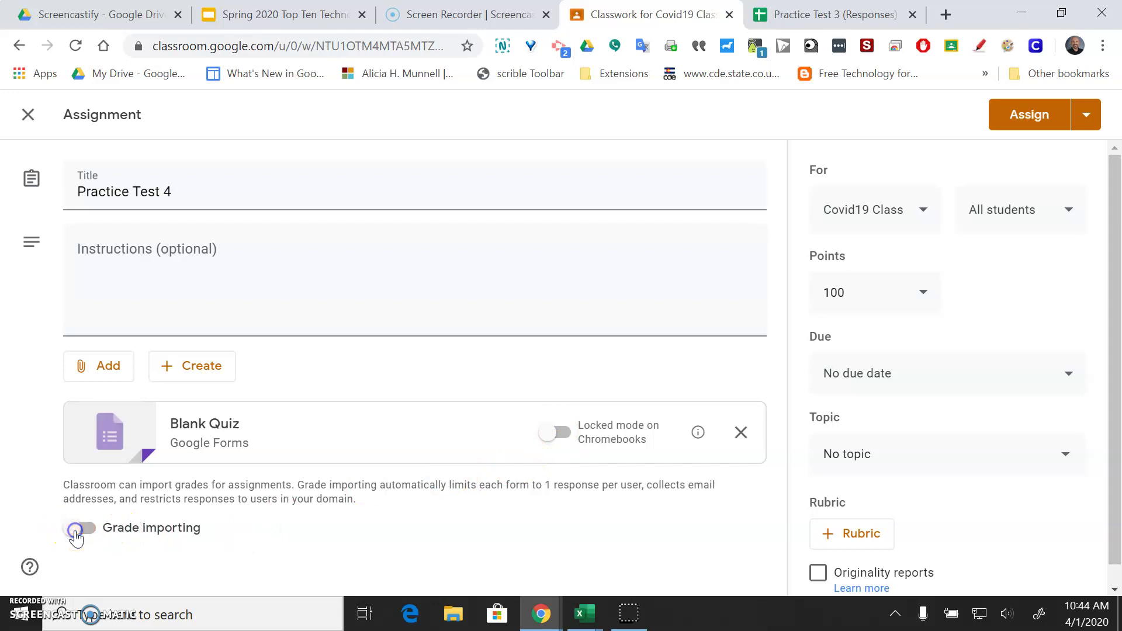
click(85, 534)
- Create the topic "Unit 1" for the quiz assignment
click(1069, 457)
click(1002, 510)
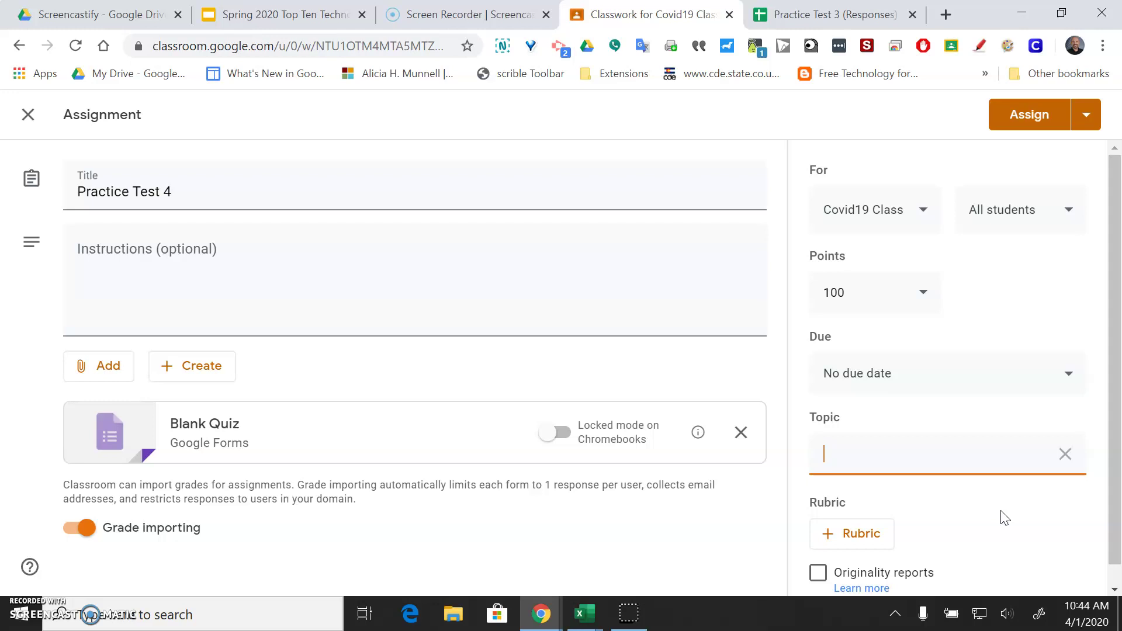
text(Unit 1)
drag(1114, 456, 1116, 535)
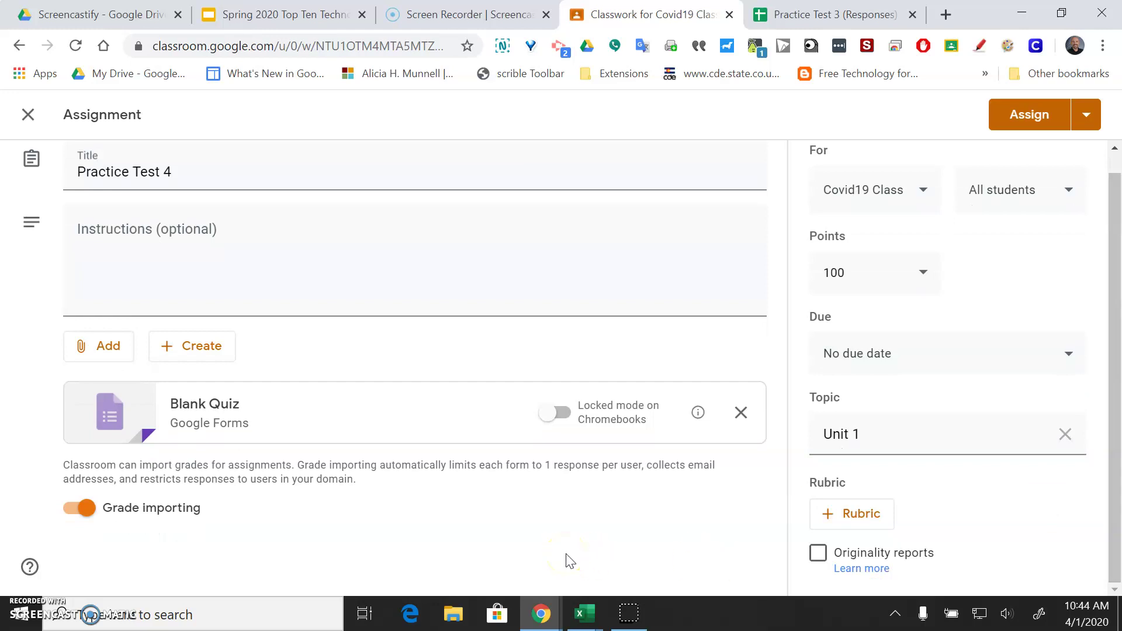
- Open the attached Blank Quiz form and change both its file name and its form title to "Practice Test 3"
click(220, 409)
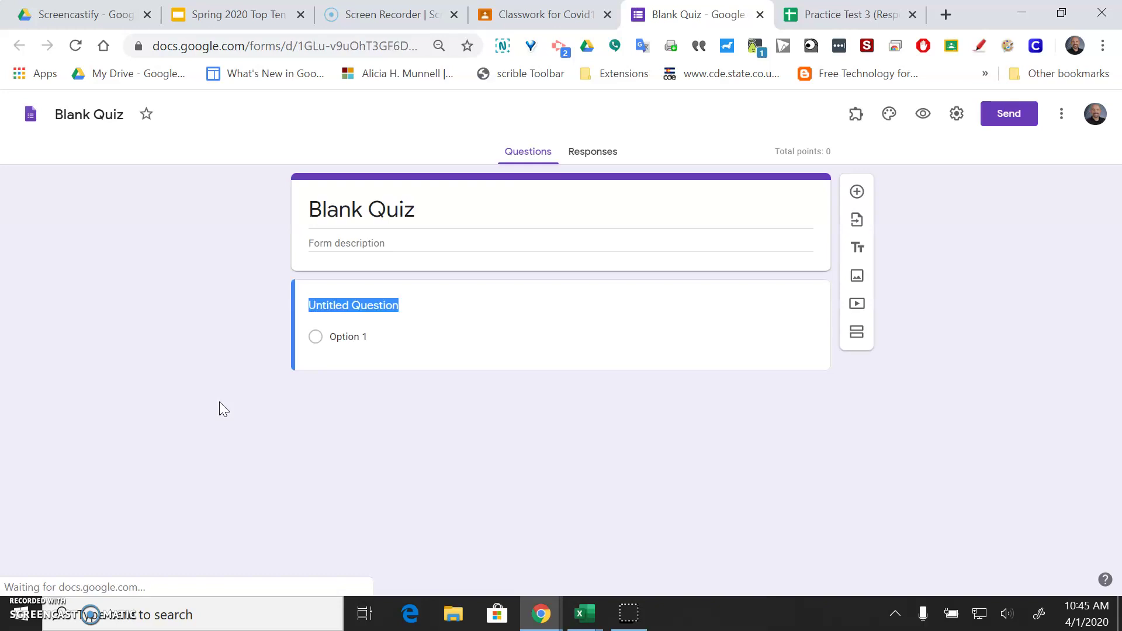
click(100, 115)
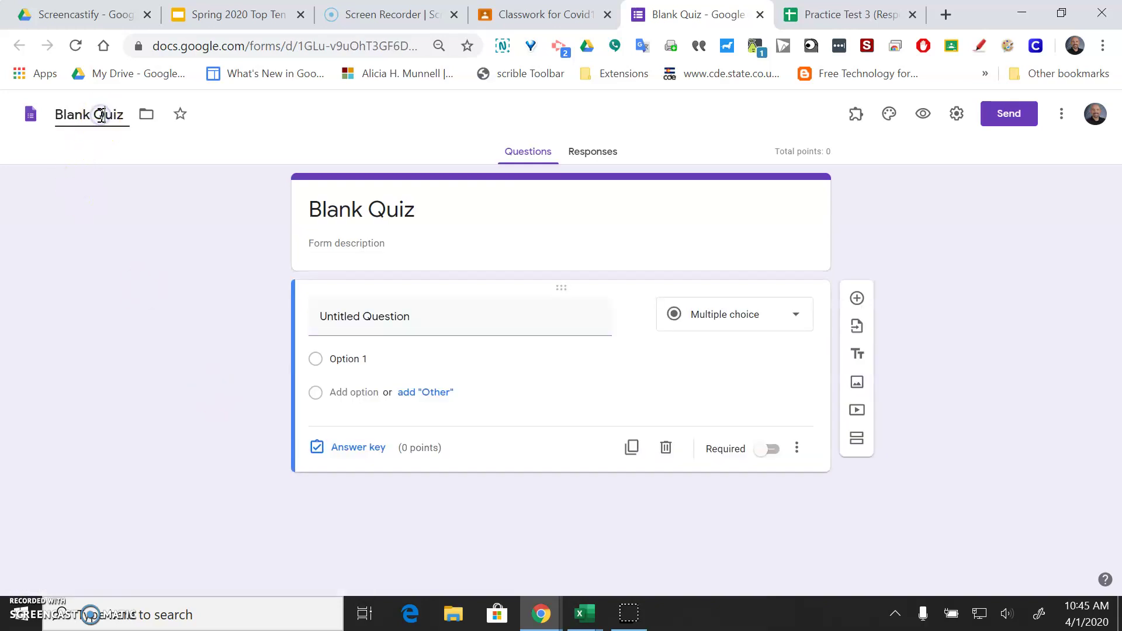
drag(125, 115, 49, 114)
text(Practice Test 3)
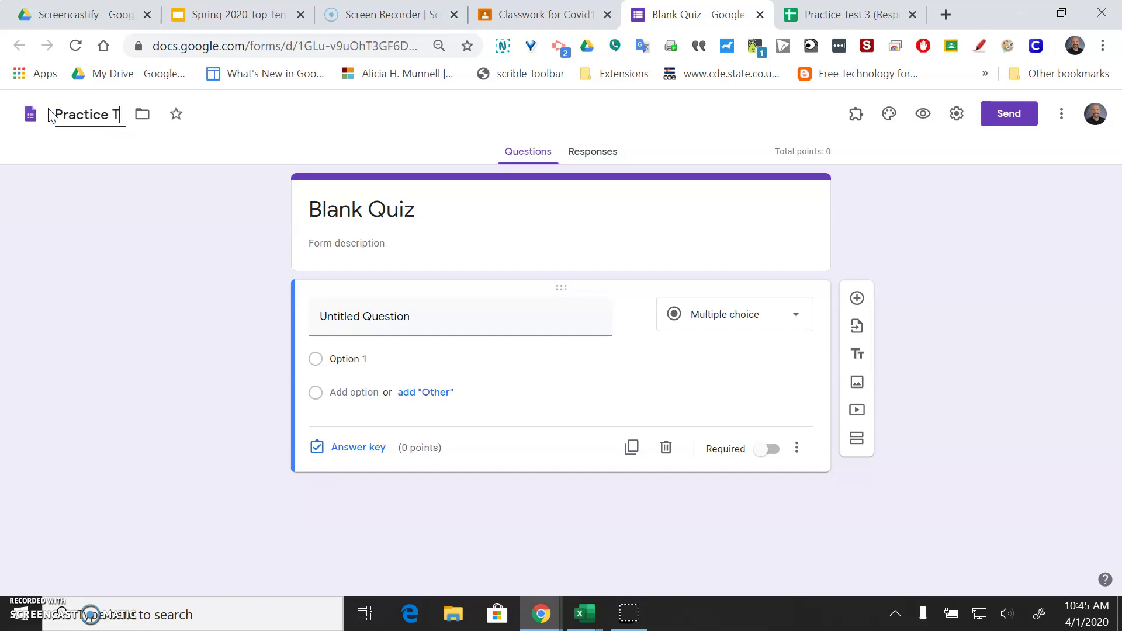
triple_click(360, 210)
text(Prac)
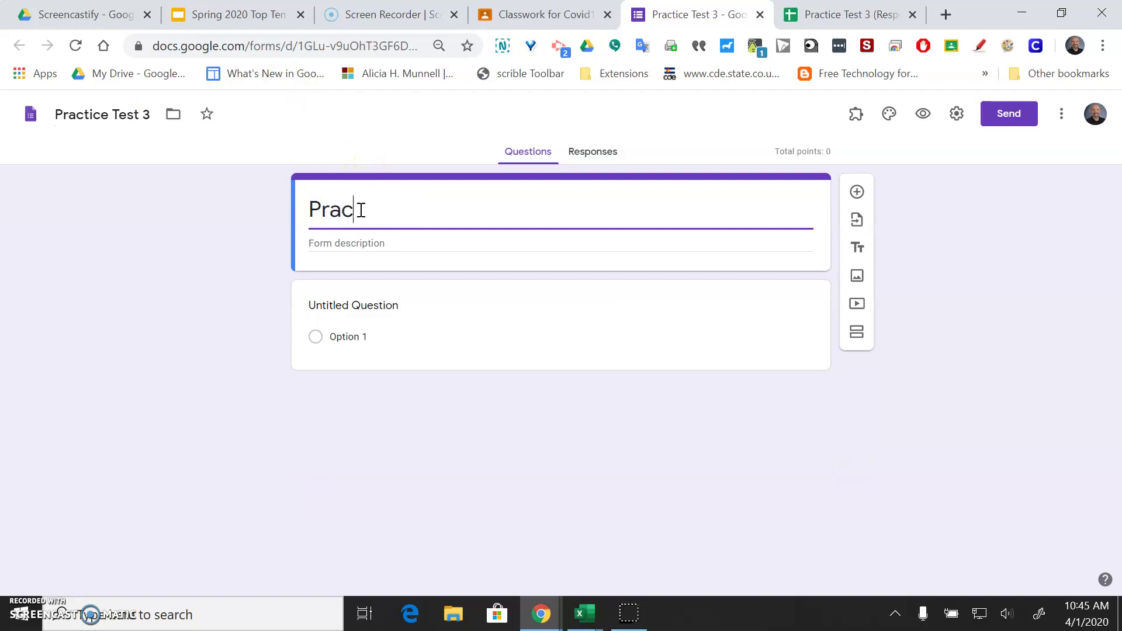
text(tice Test 3)
click(1009, 250)
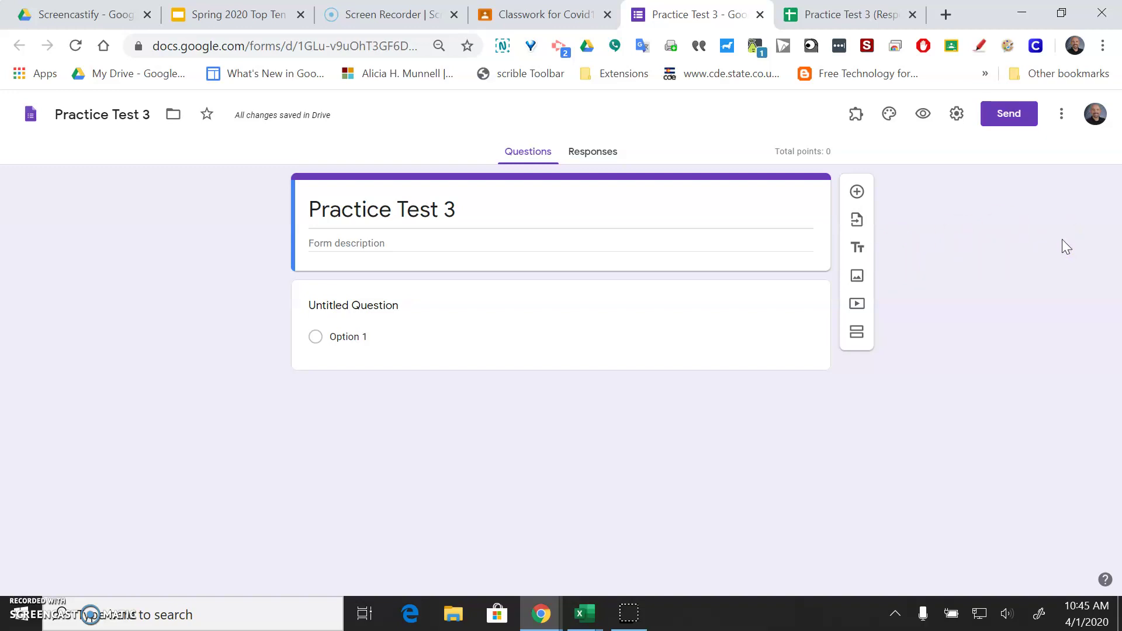
- Review the default preferences for new forms and questions, including email collection and quiz point value, and save them
click(1062, 116)
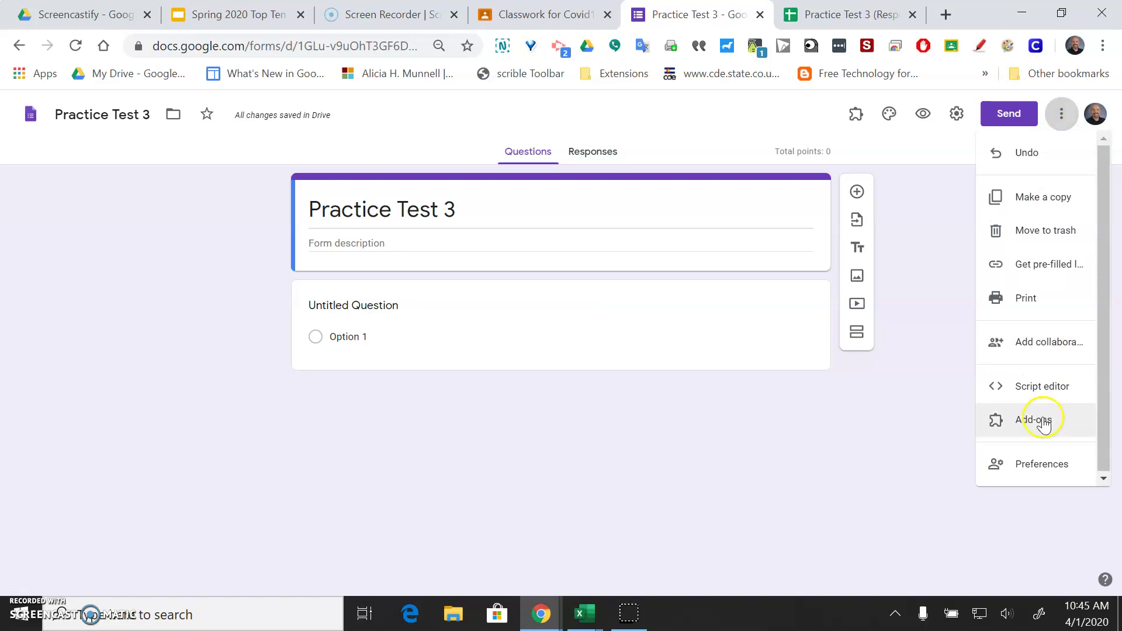
click(1042, 464)
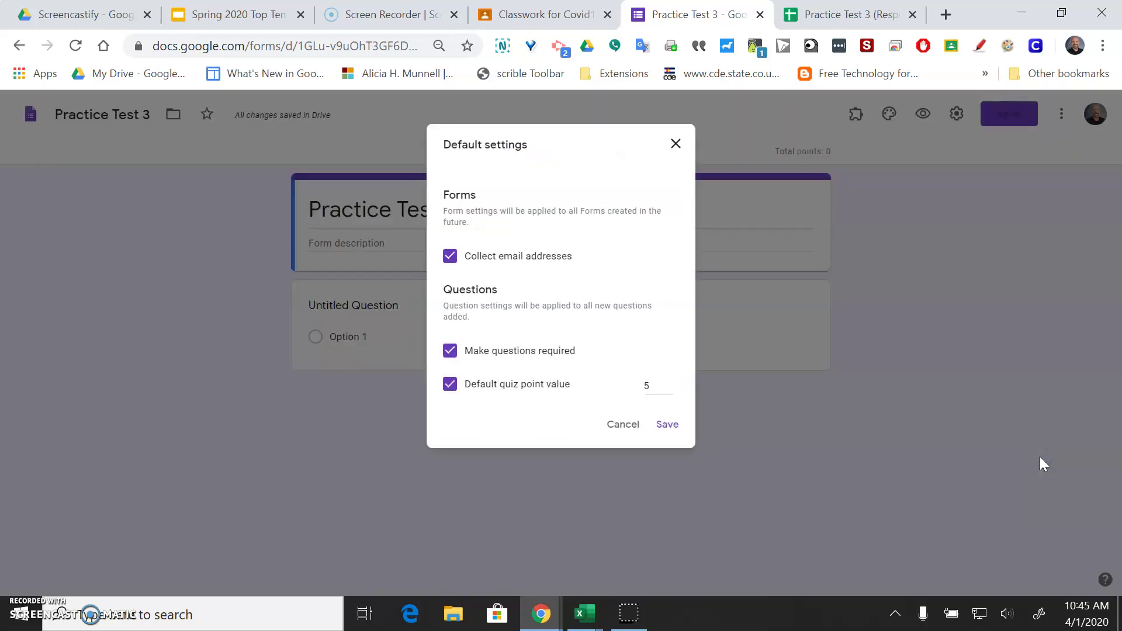
click(447, 255)
click(447, 255)
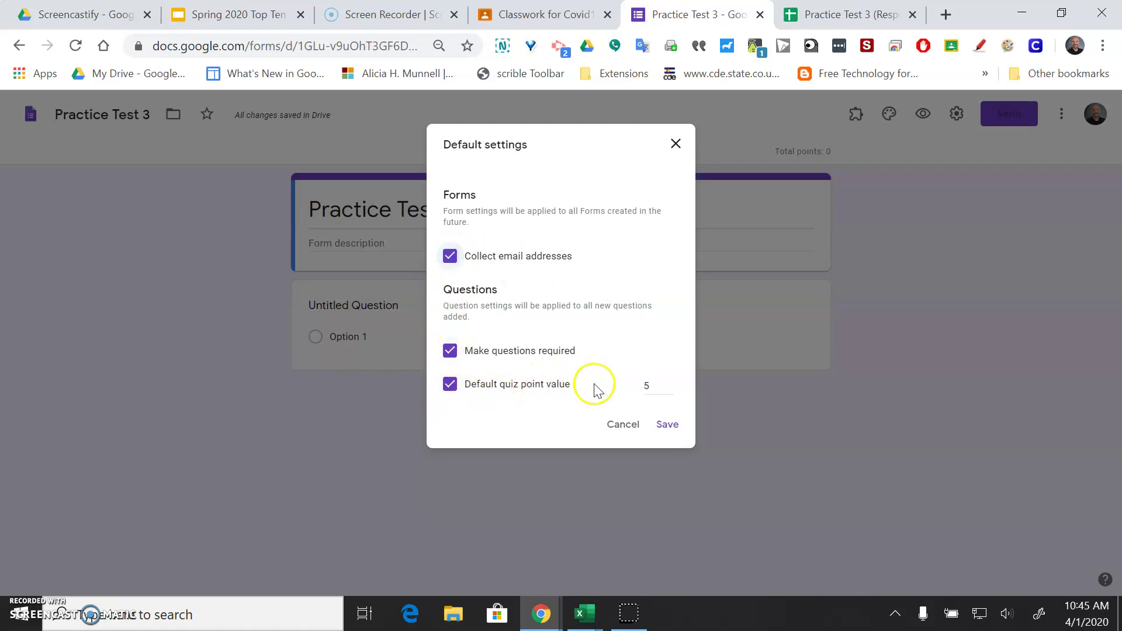
click(666, 424)
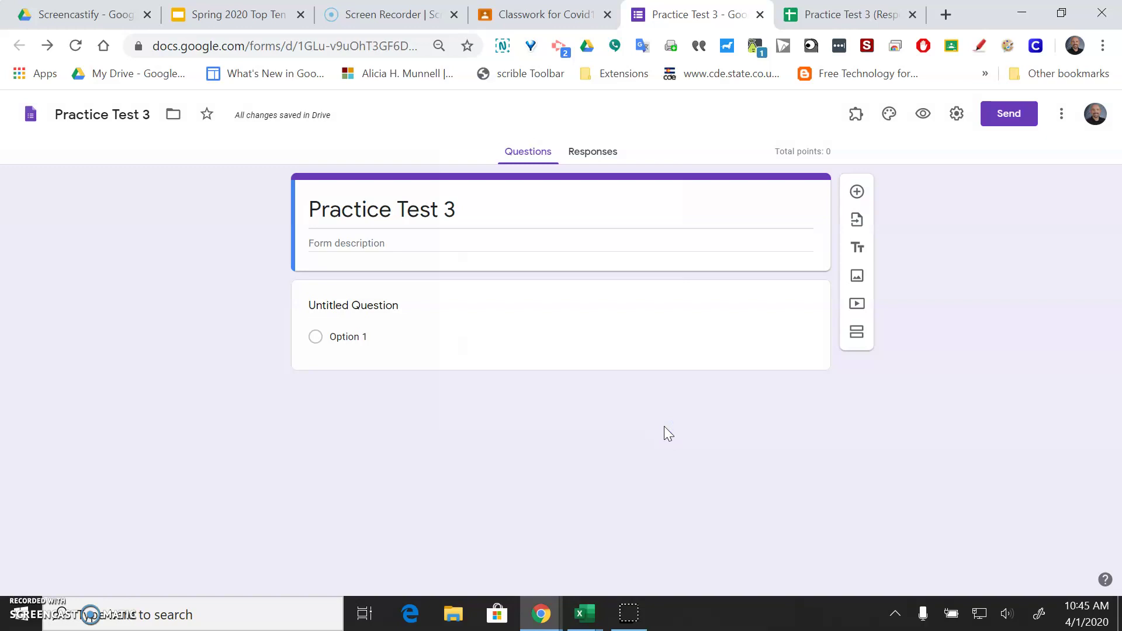
- Turn on Collect email addresses in the form's general settings
click(959, 115)
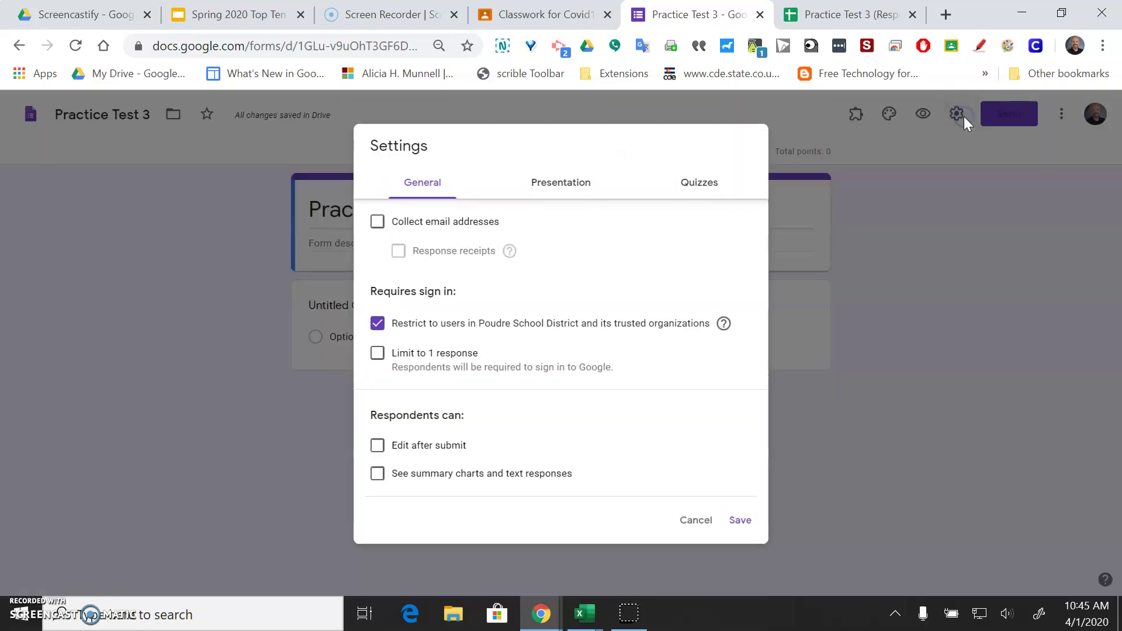
click(381, 222)
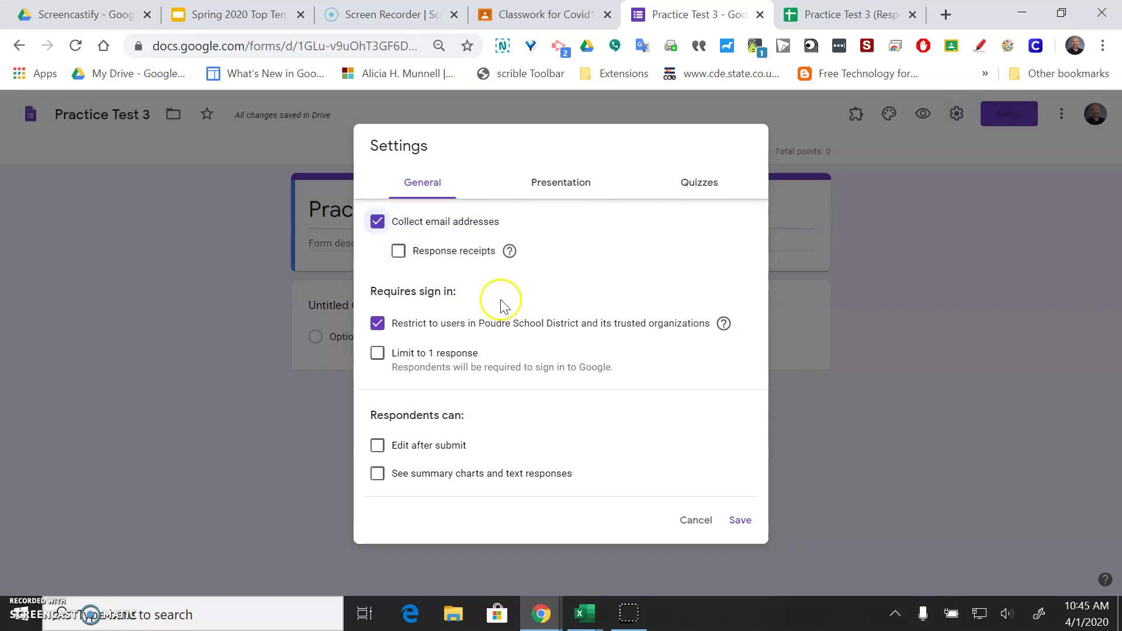
click(399, 252)
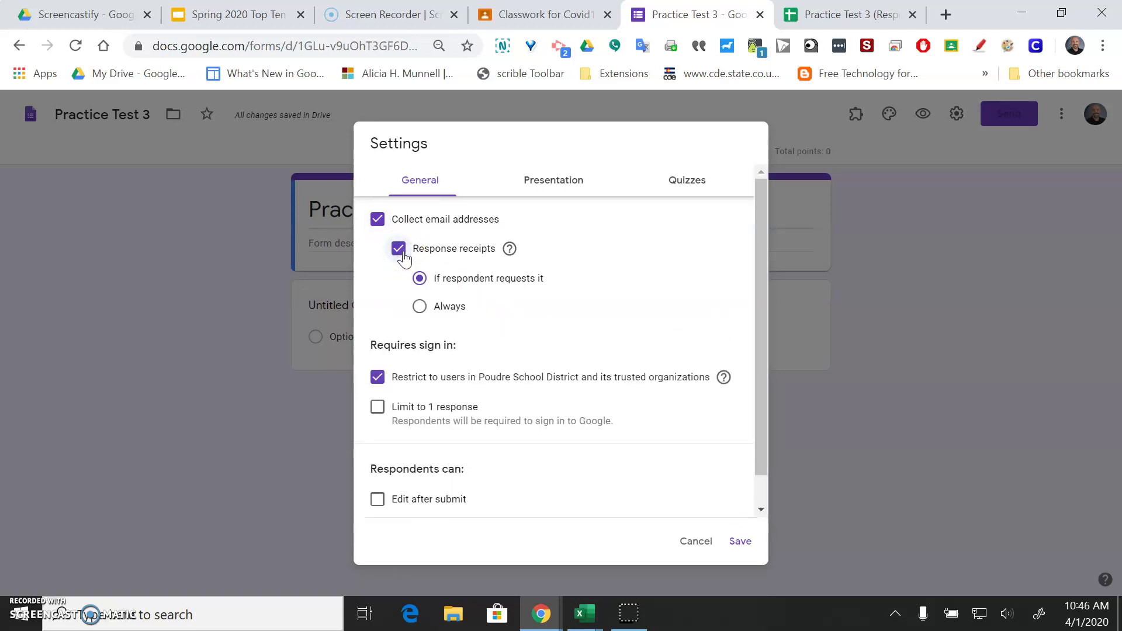
click(401, 258)
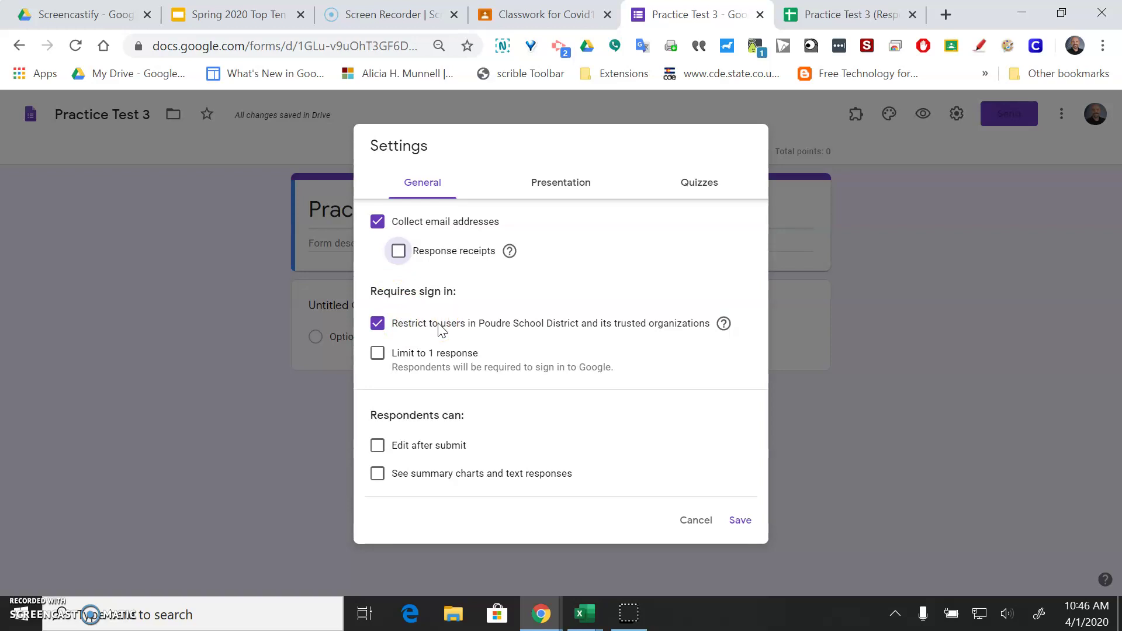
click(381, 359)
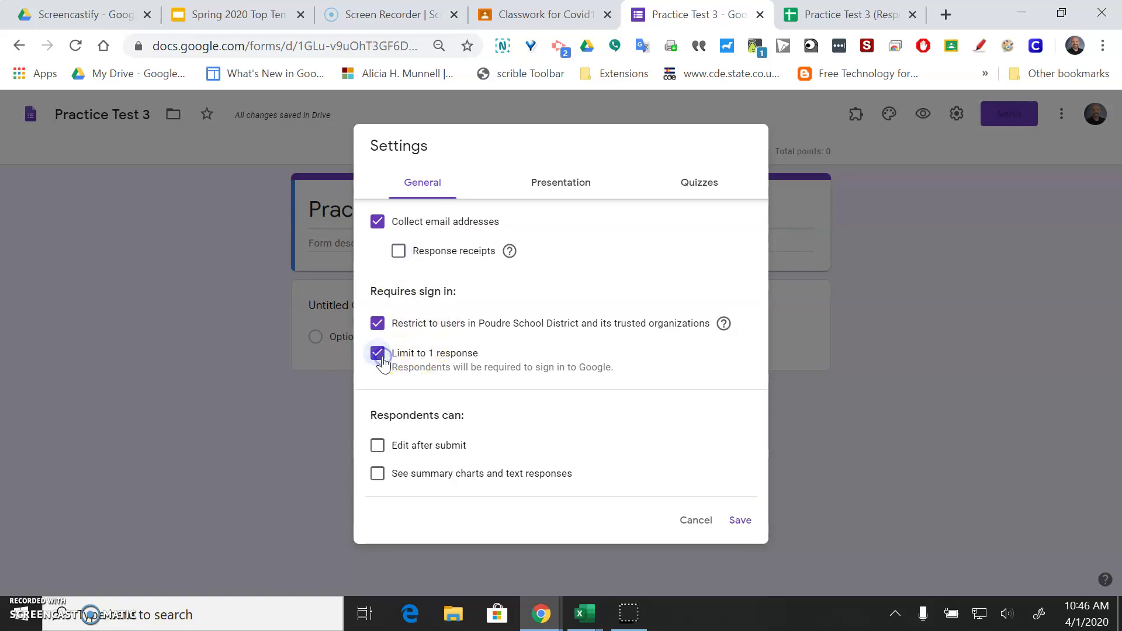
click(381, 357)
click(379, 449)
click(378, 448)
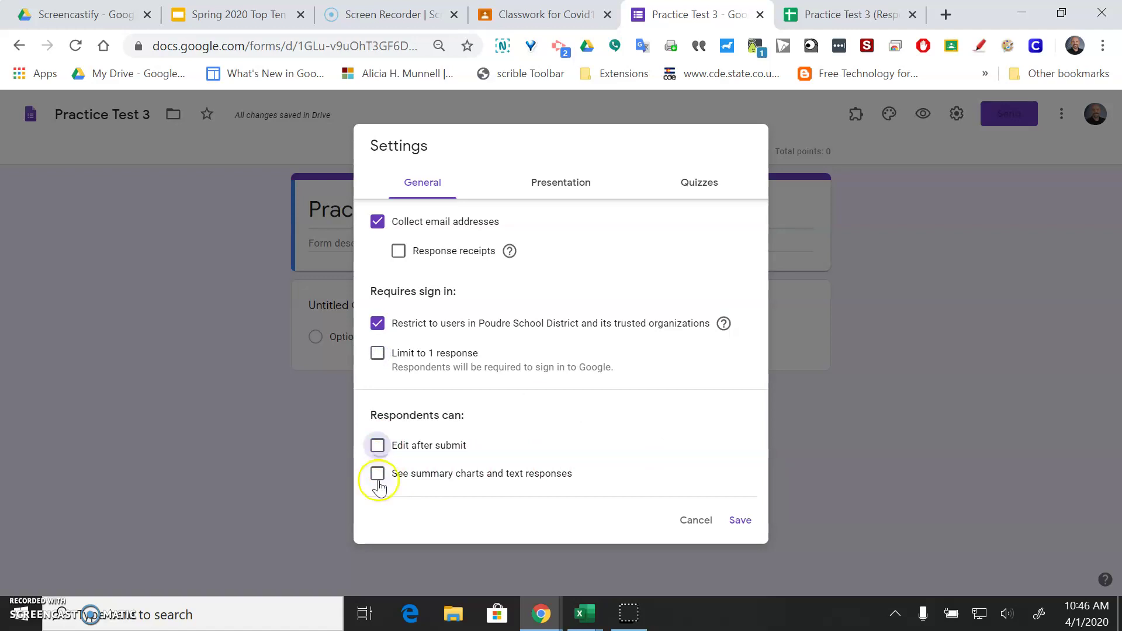
click(379, 480)
click(378, 477)
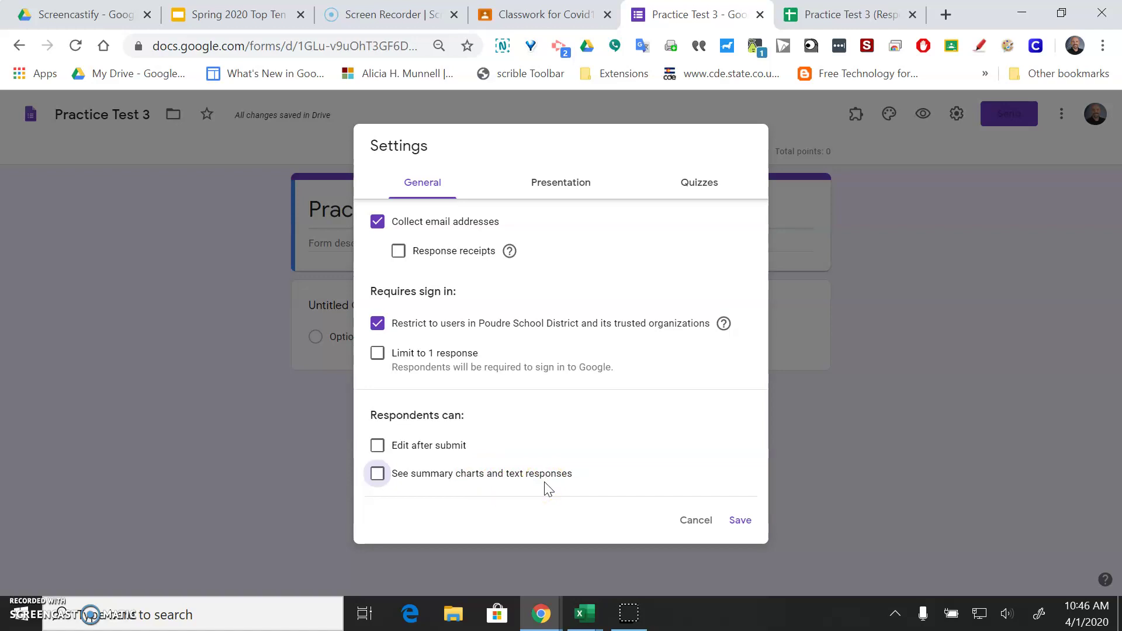
- Turn on Shuffle question order in the form's presentation settings
click(571, 188)
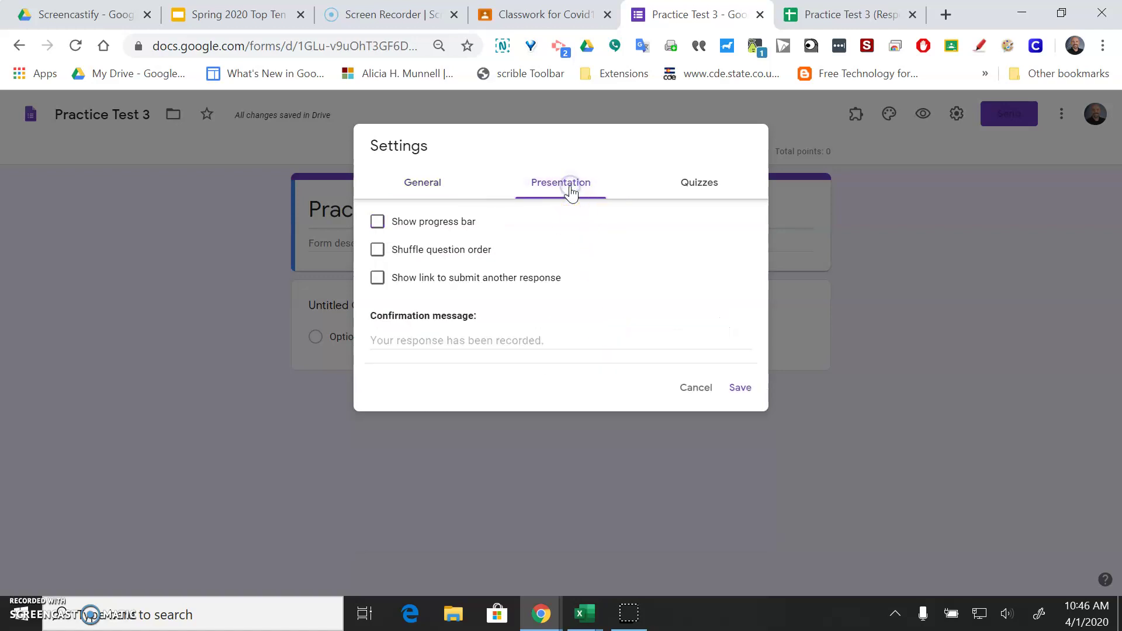
click(378, 252)
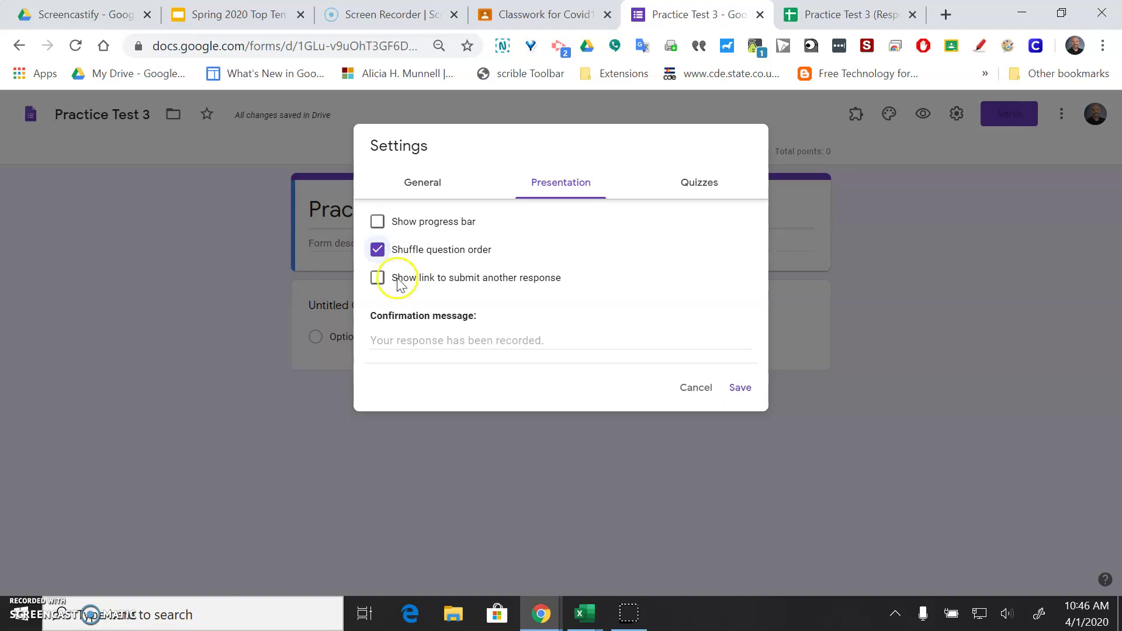
click(377, 278)
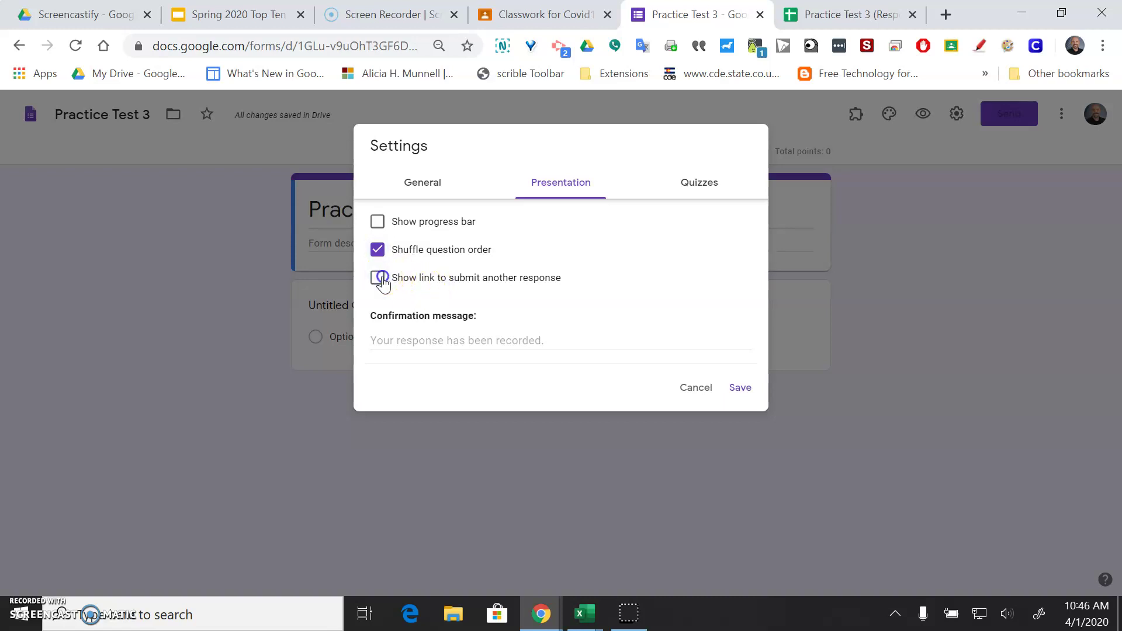
click(378, 278)
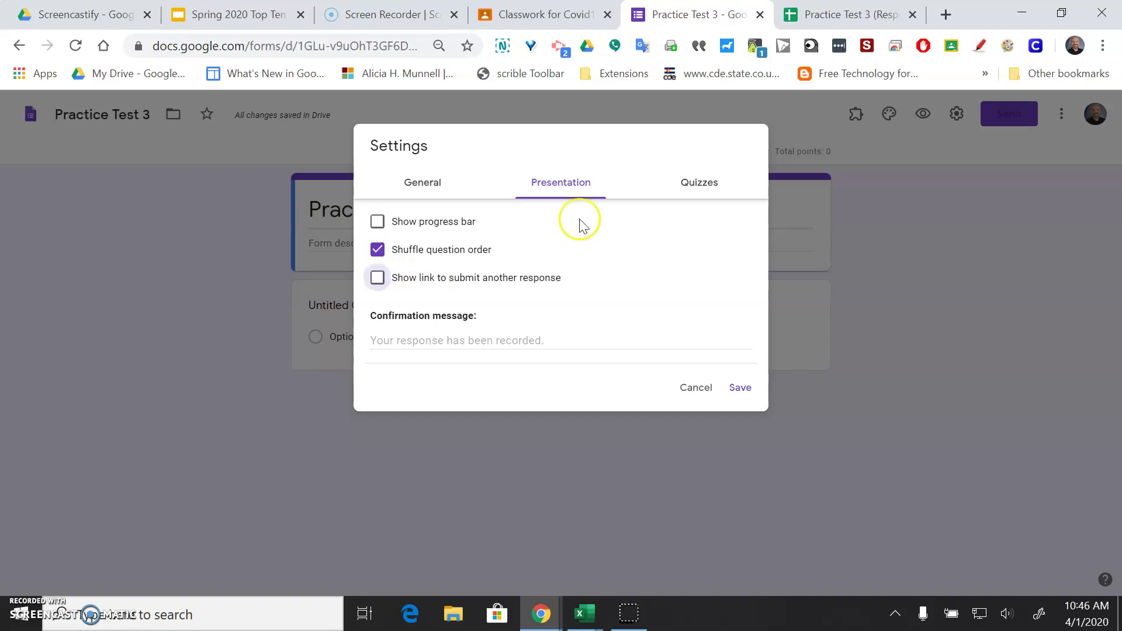
- Set the quiz grade release to "Later, after manual review" and save the form settings
click(709, 200)
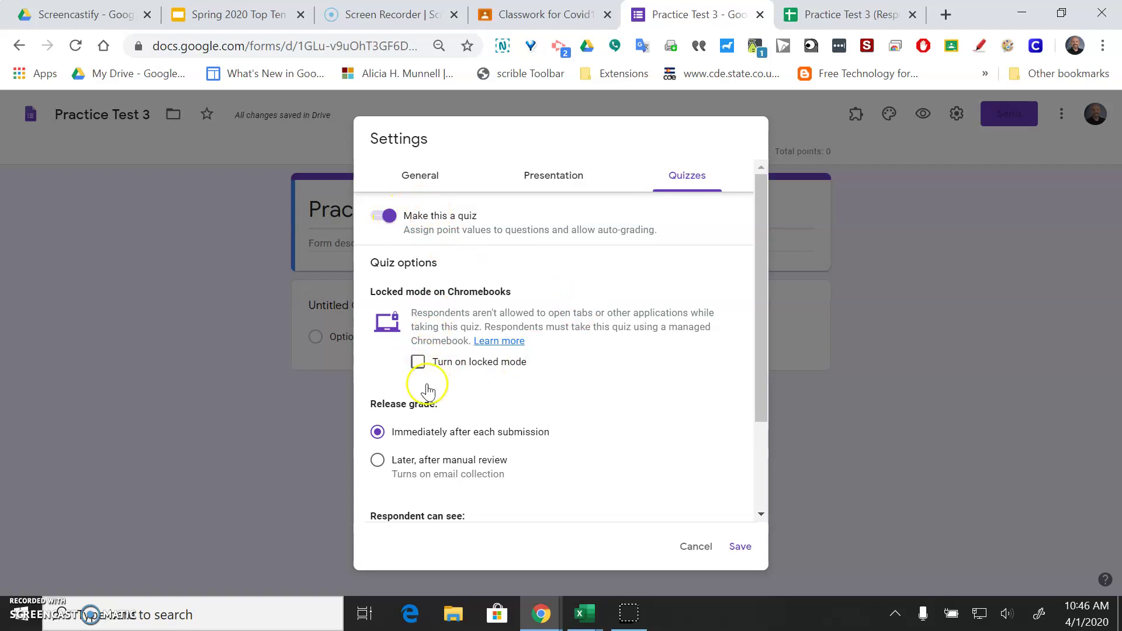
click(762, 305)
drag(763, 305, 754, 415)
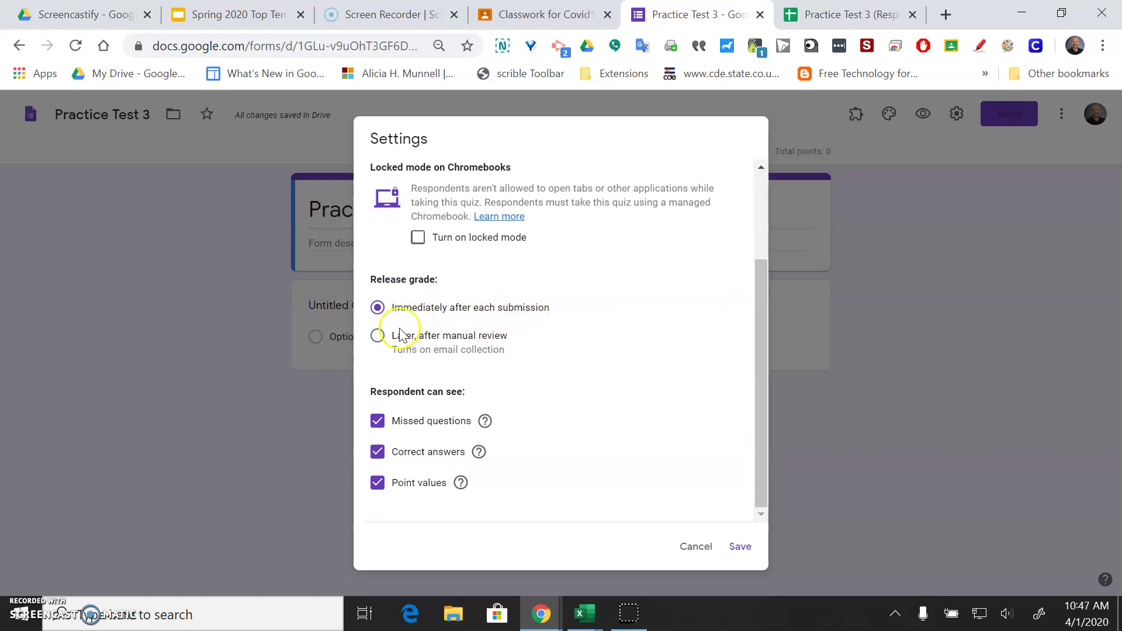
click(379, 339)
click(741, 550)
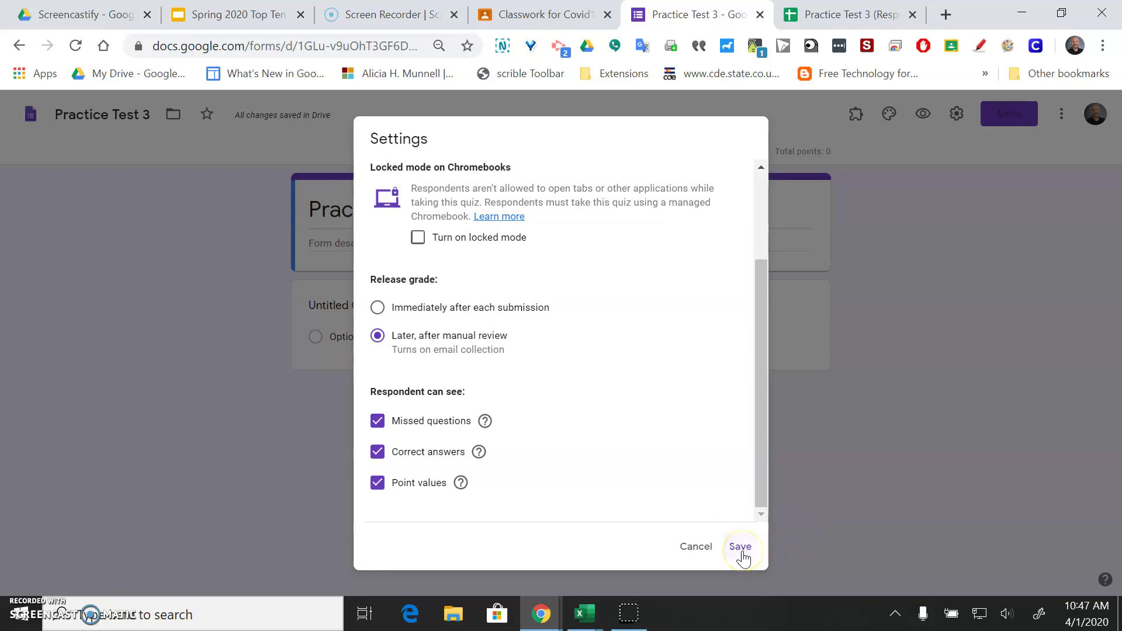
click(740, 548)
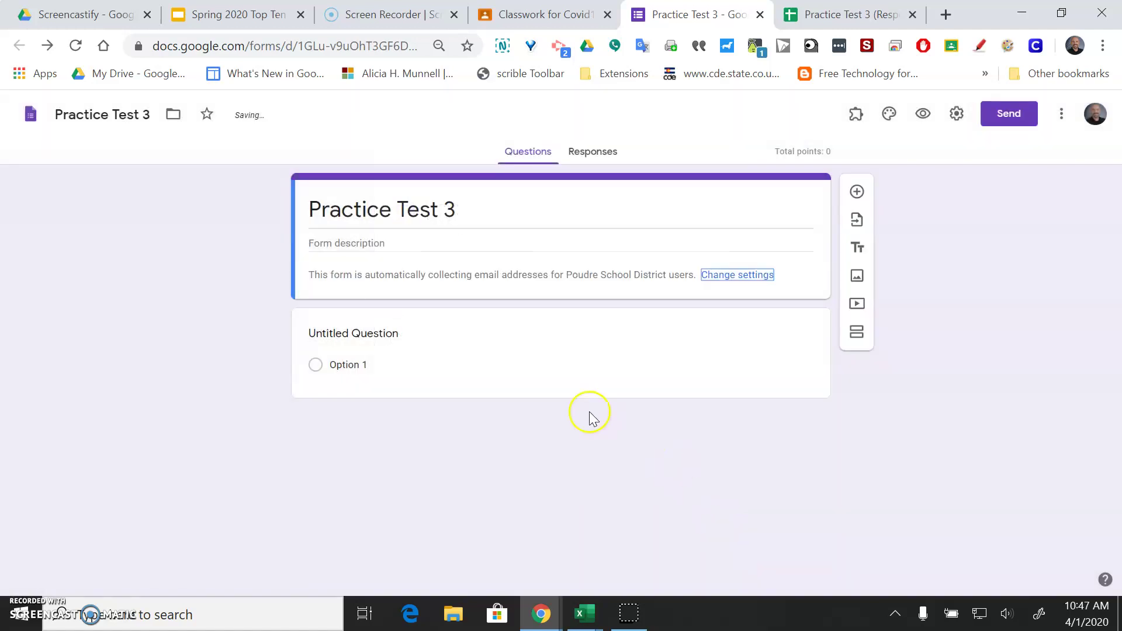
- Turn the untitled question into a required Short answer question titled "Name"
click(447, 338)
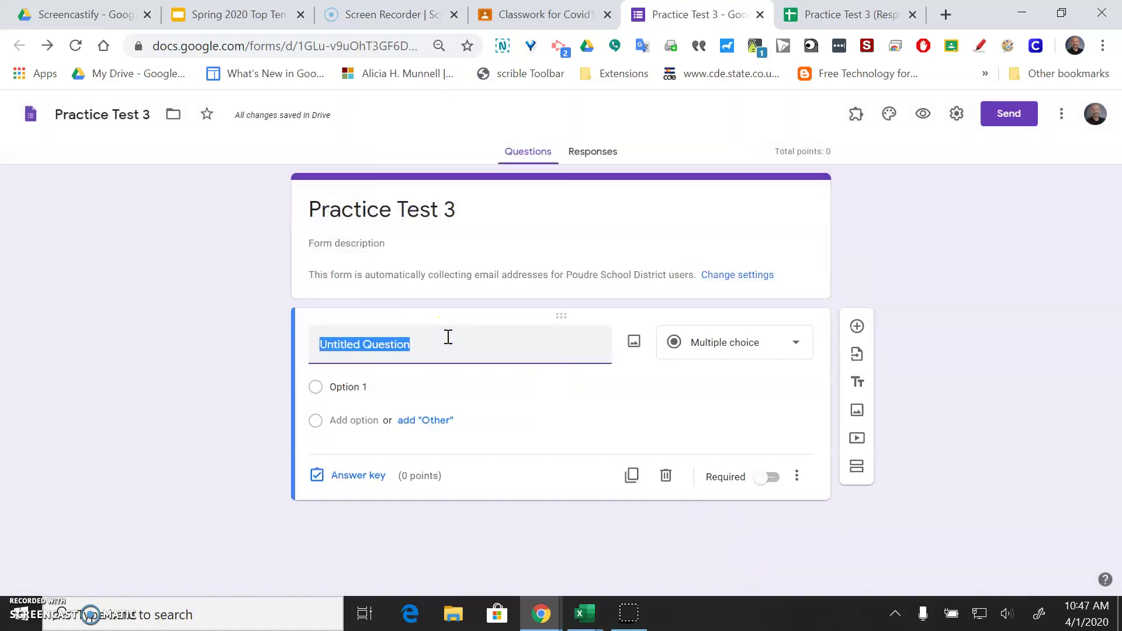
text(Name)
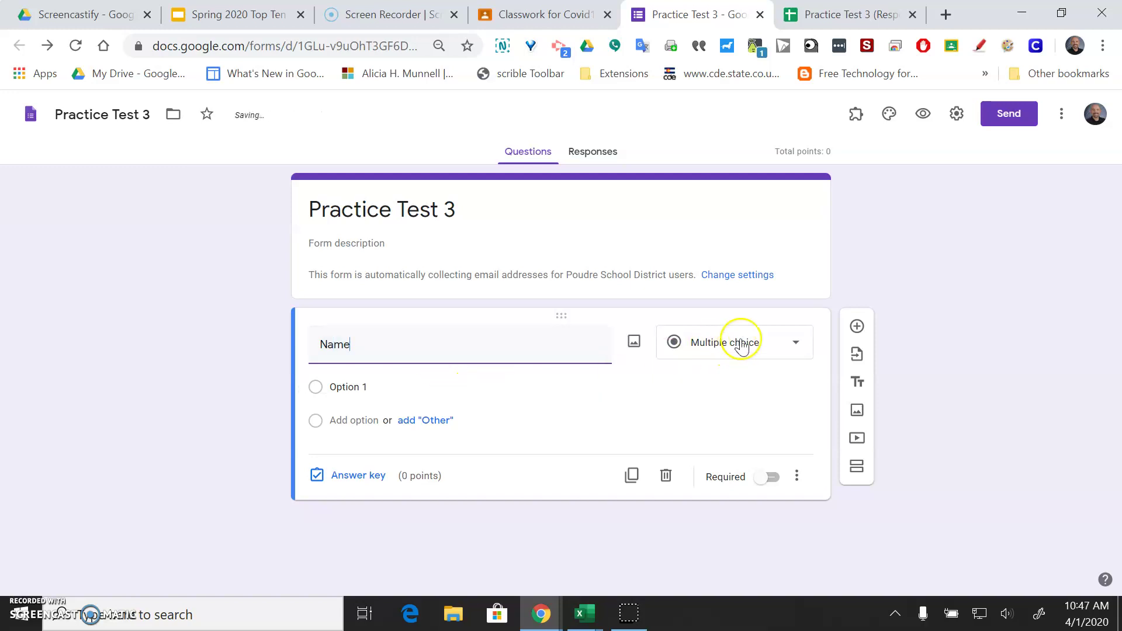
click(753, 343)
click(950, 309)
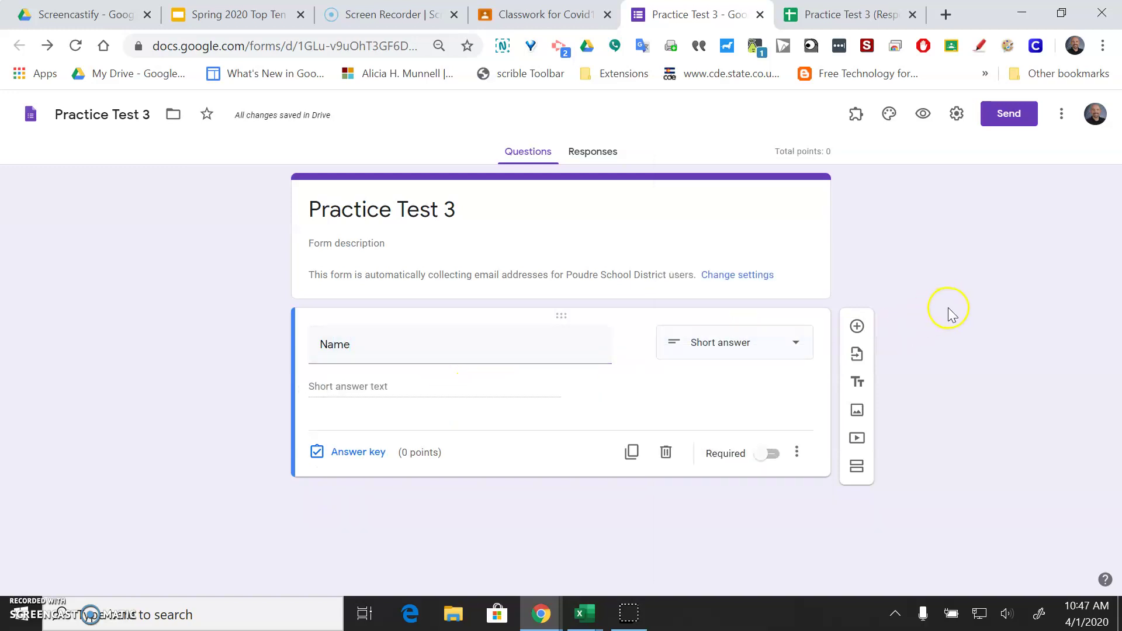
click(769, 454)
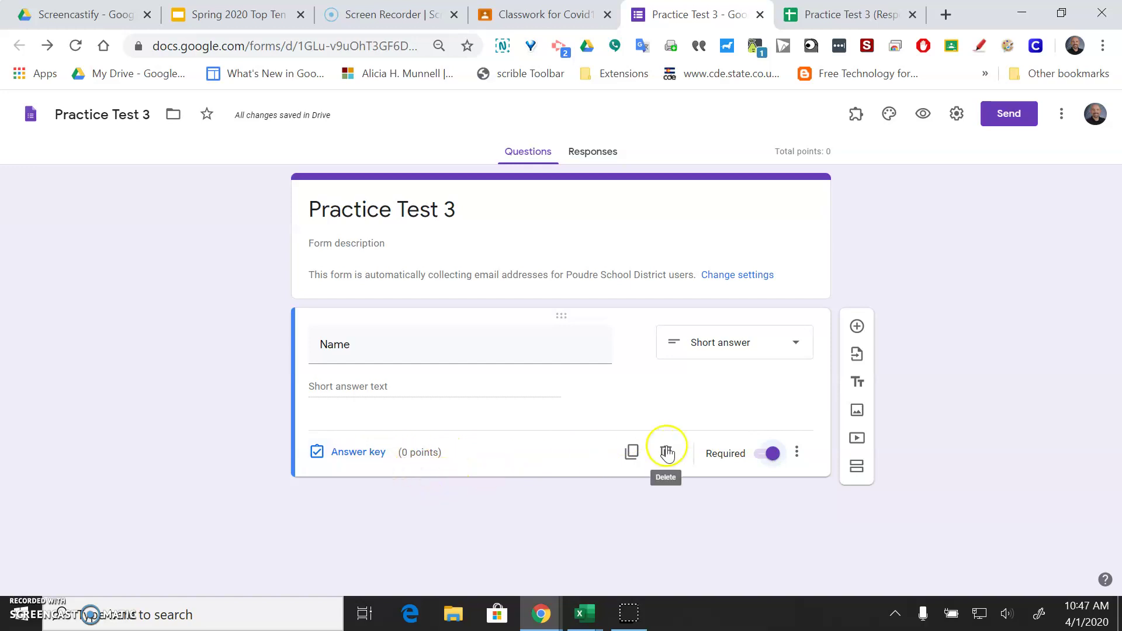
- Add the question "Who was the first president?" and review the available question types, keeping Multiple choice
click(857, 327)
text(Who was the first president?)
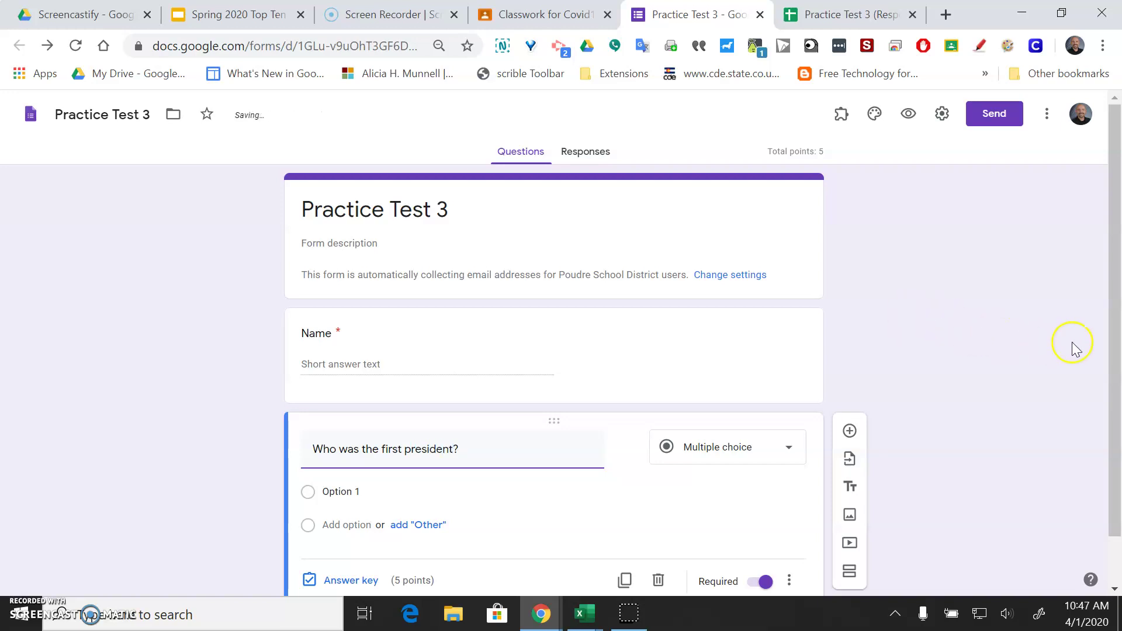
scroll(1112, 326, down, 2)
click(795, 376)
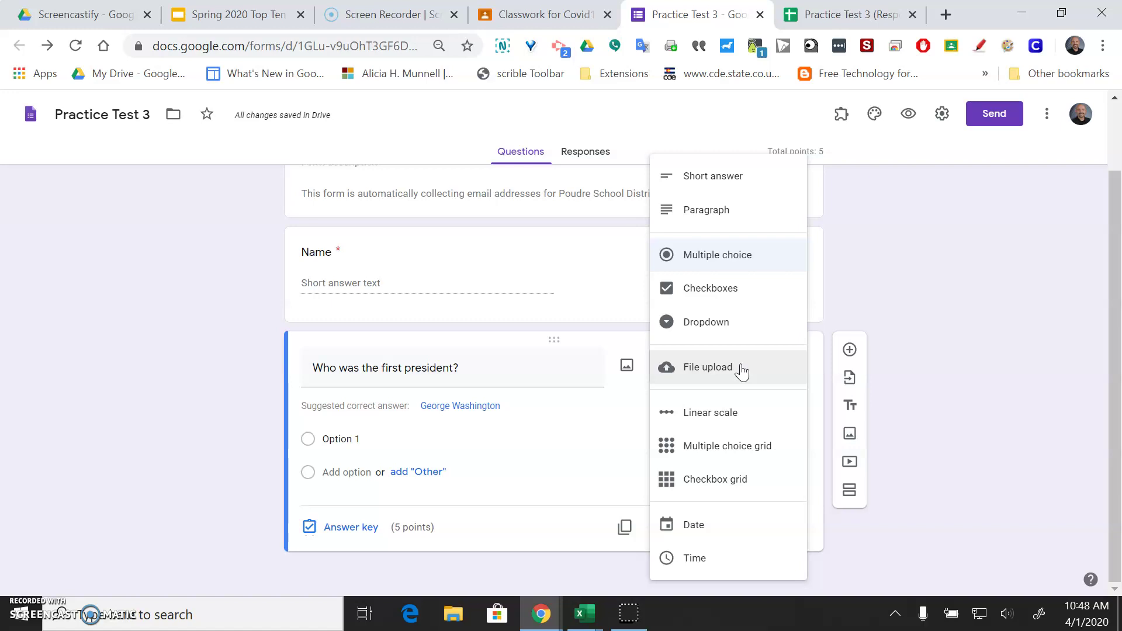
click(755, 420)
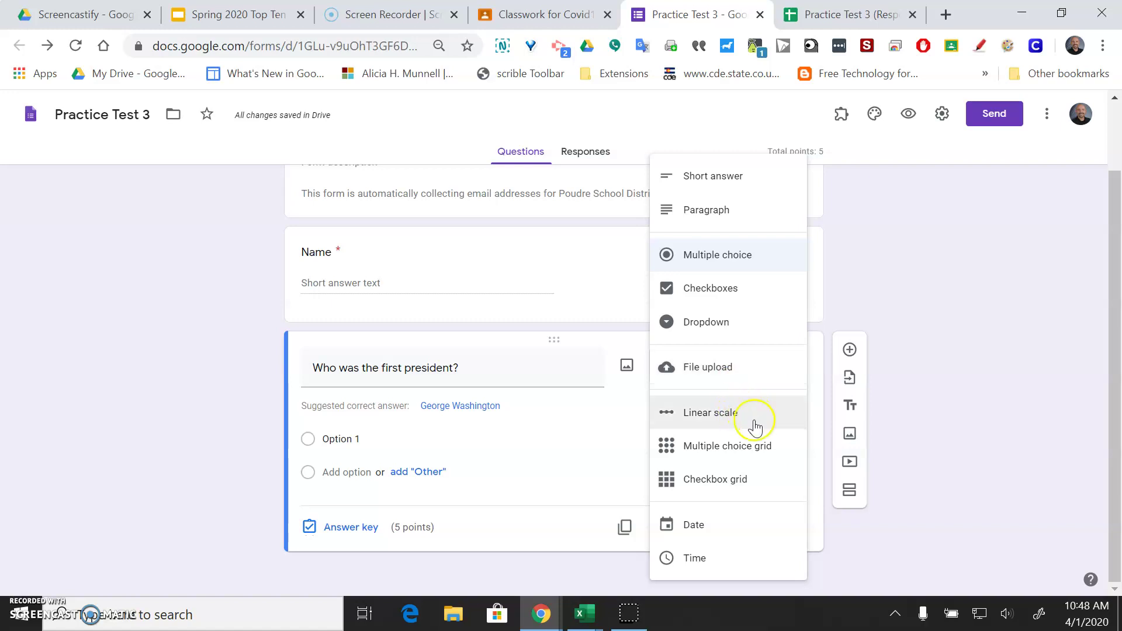
click(753, 486)
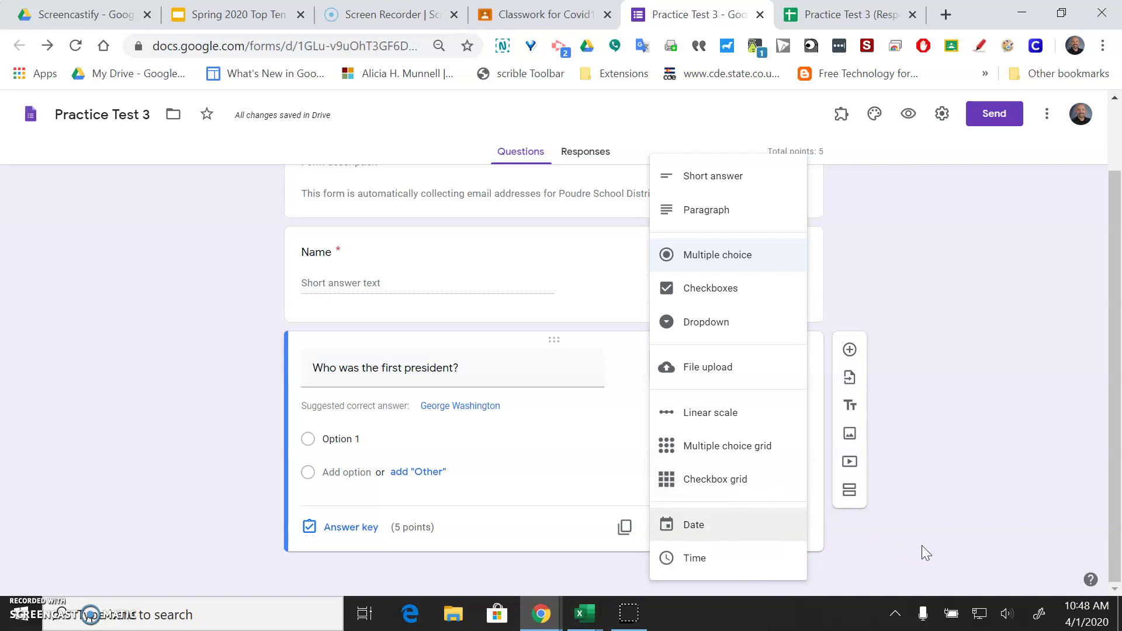
click(967, 402)
- Enter the answer options "Abe Lincoln", "George Washington" and "Kennedy" for the first president question
click(372, 435)
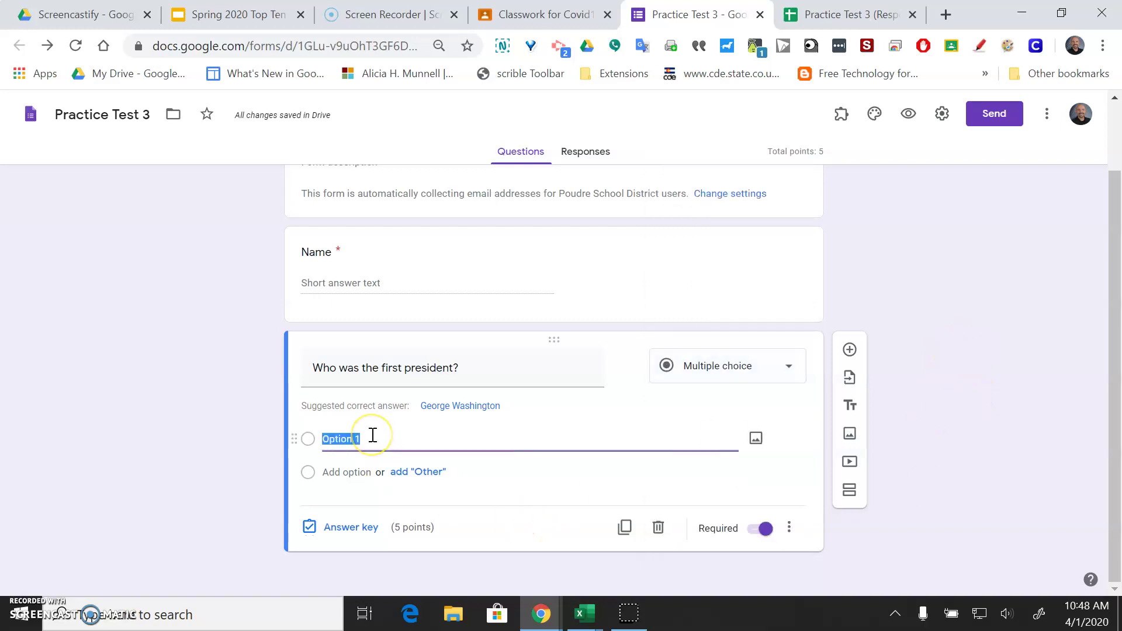
text(Abe Lincoln)
click(353, 472)
text(George)
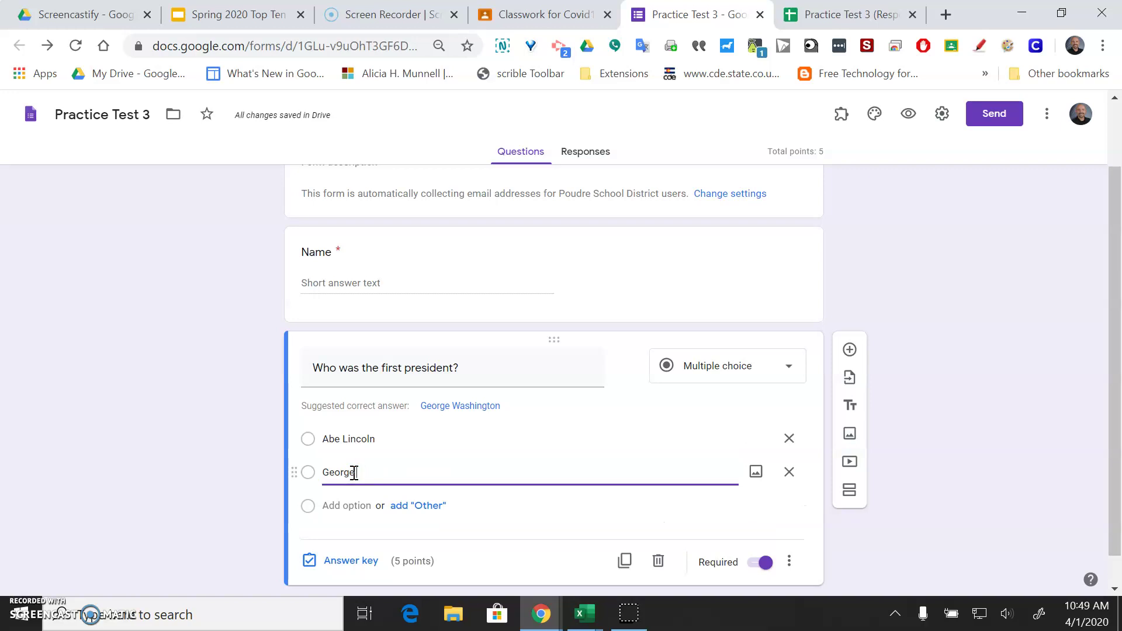
text( Washington)
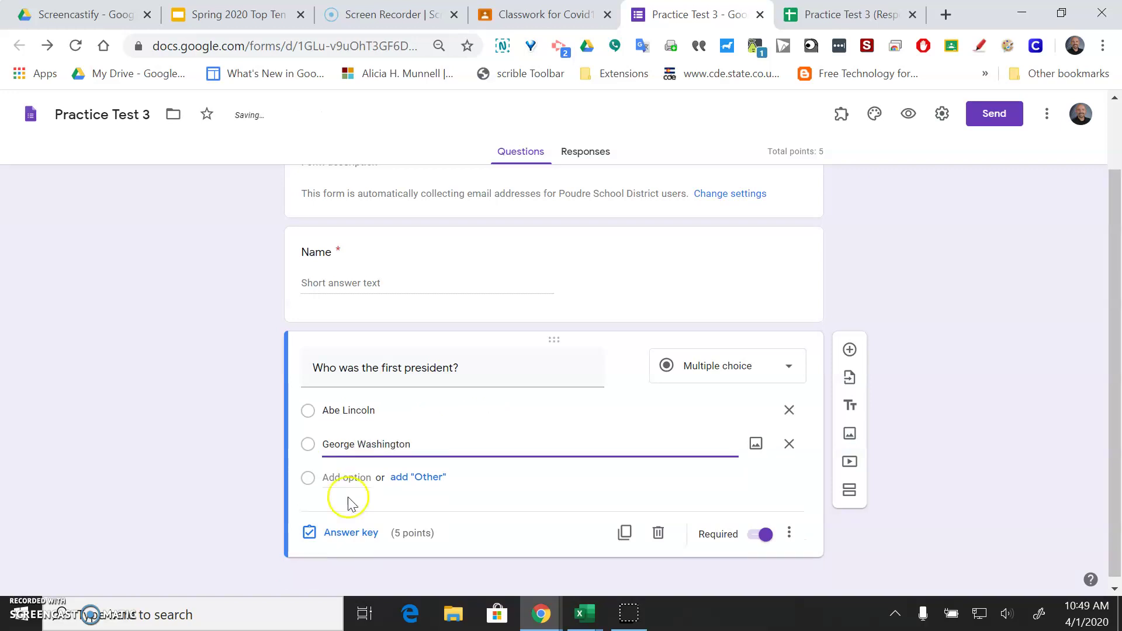
click(350, 475)
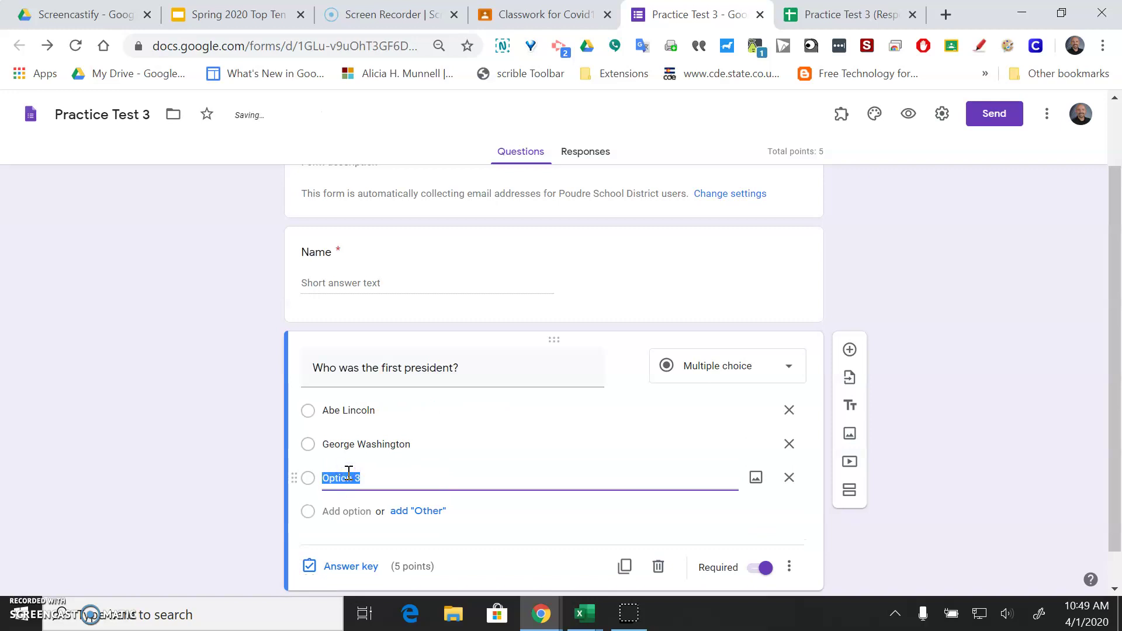
text(Kennedy)
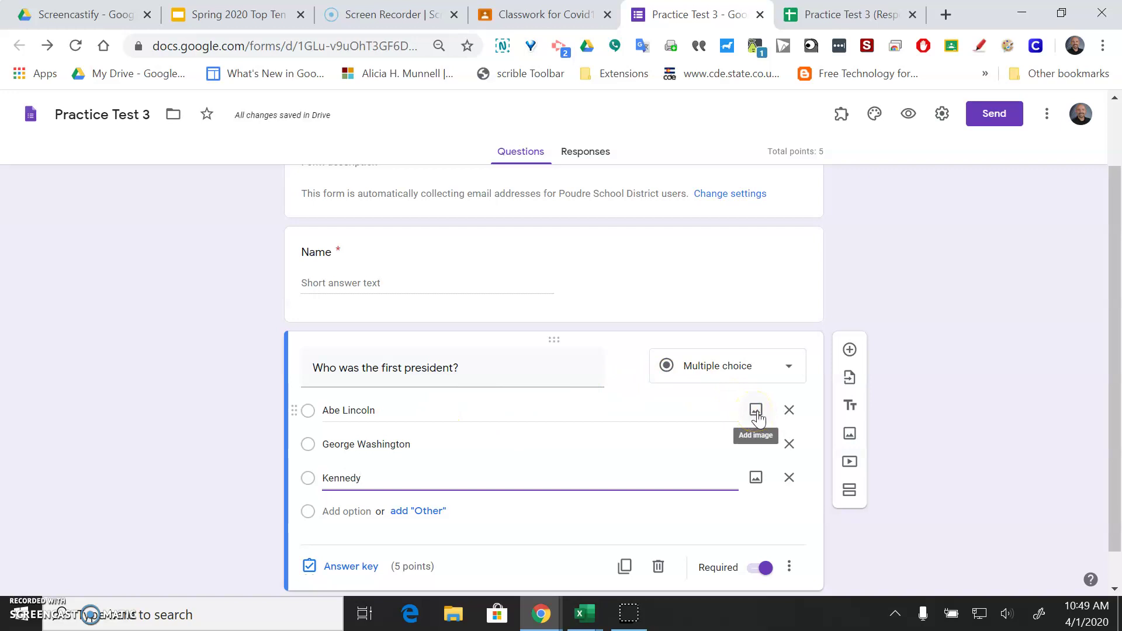
- Search Google images for "abe lincoln" and insert the first portrait into the Abe Lincoln option
click(756, 411)
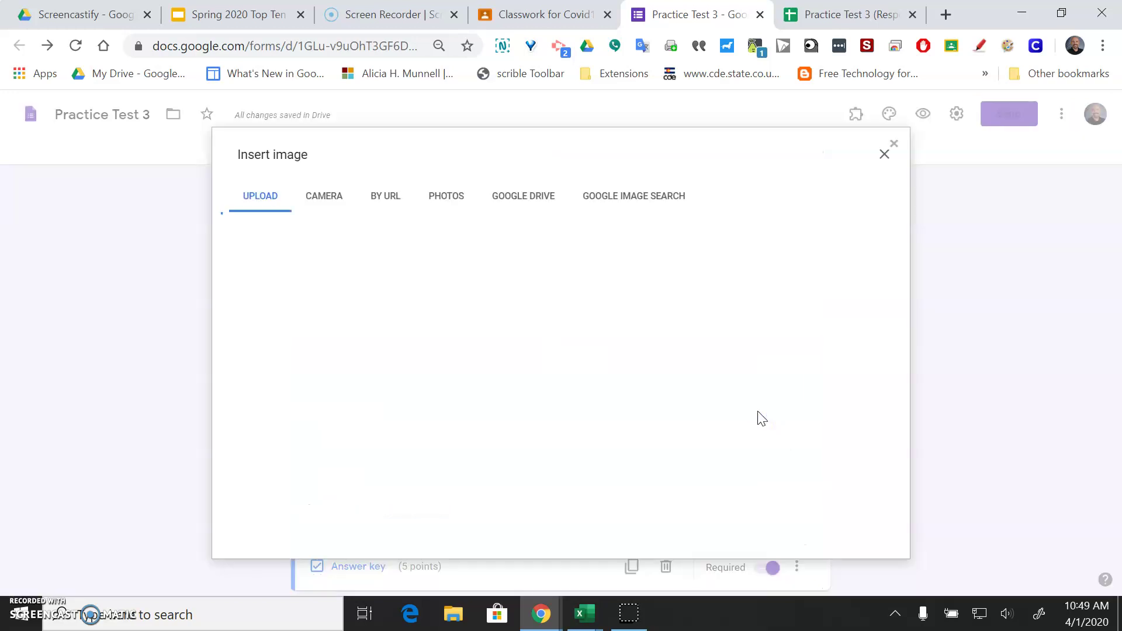
click(634, 198)
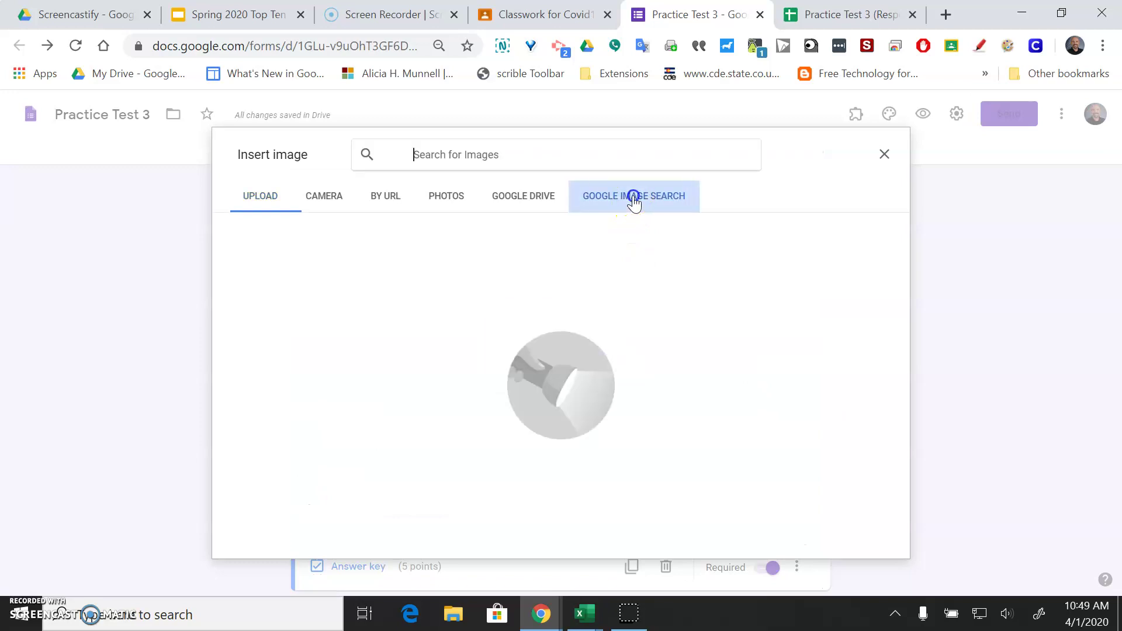
text(ab)
key(BackSpace)
text(be)
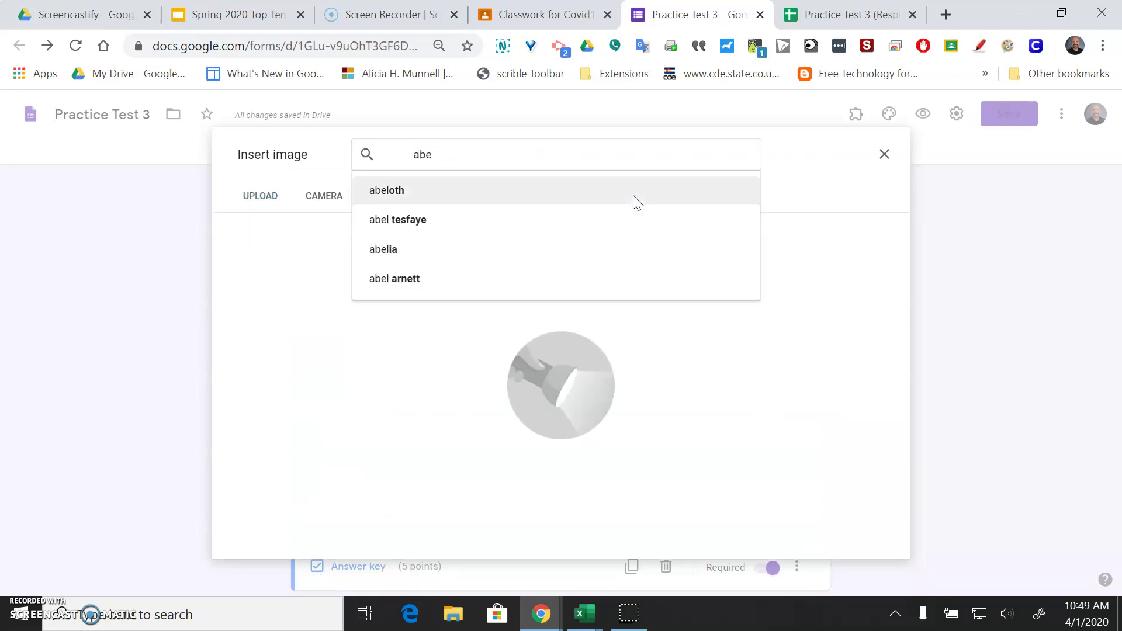
text( lincoln)
key(Return)
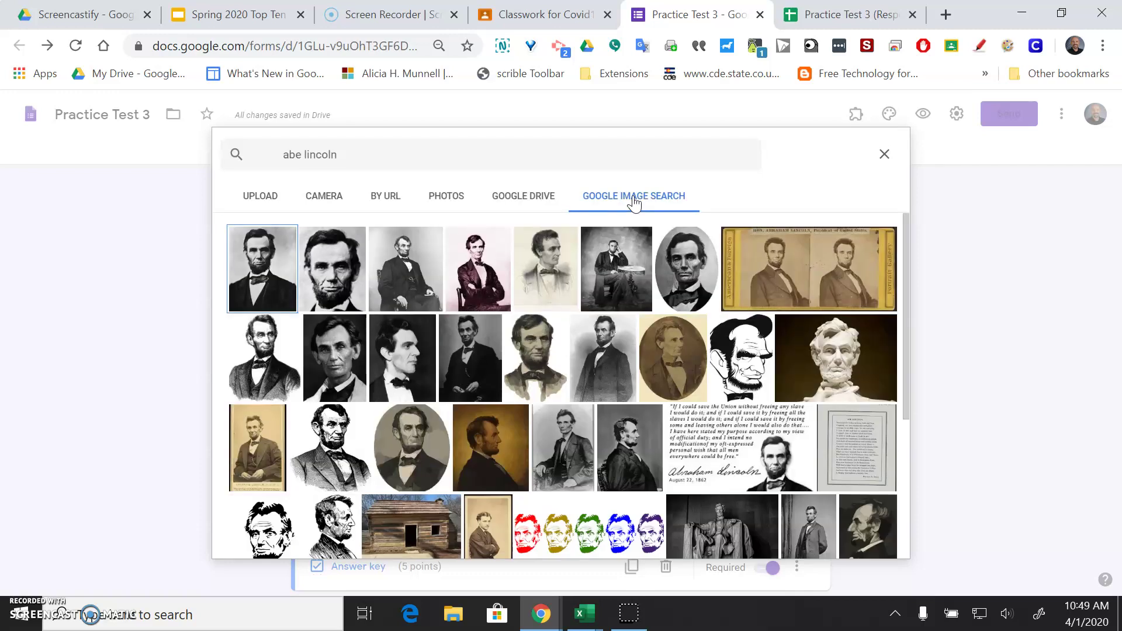
click(257, 267)
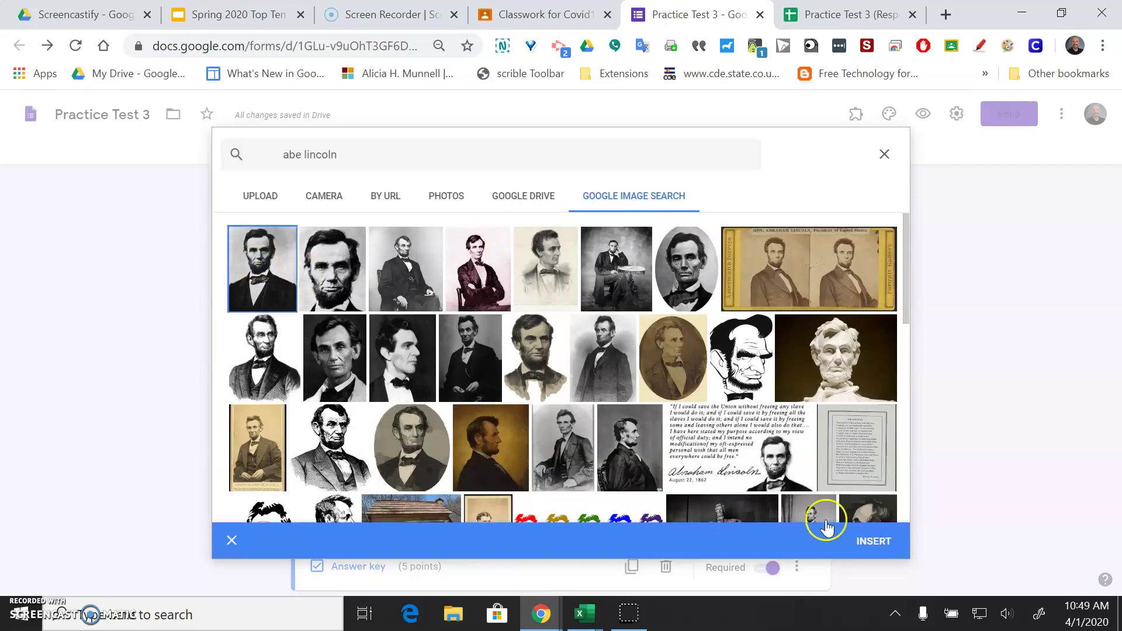
click(867, 536)
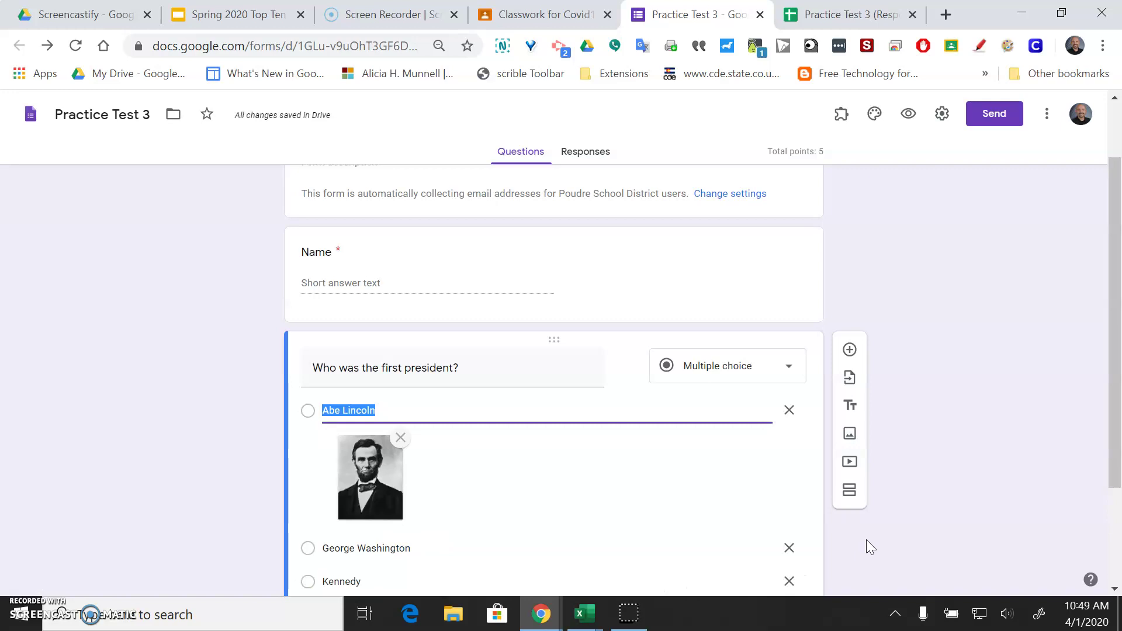
- Mark George Washington as the correct answer in the first president question's answer key
drag(1114, 312, 1116, 397)
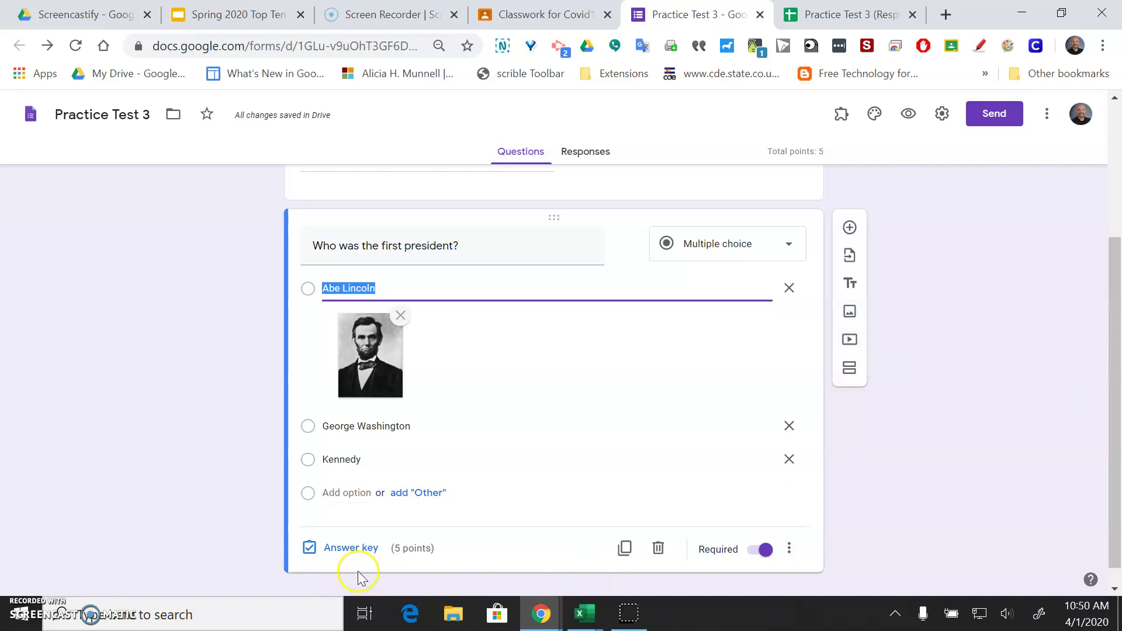
click(339, 549)
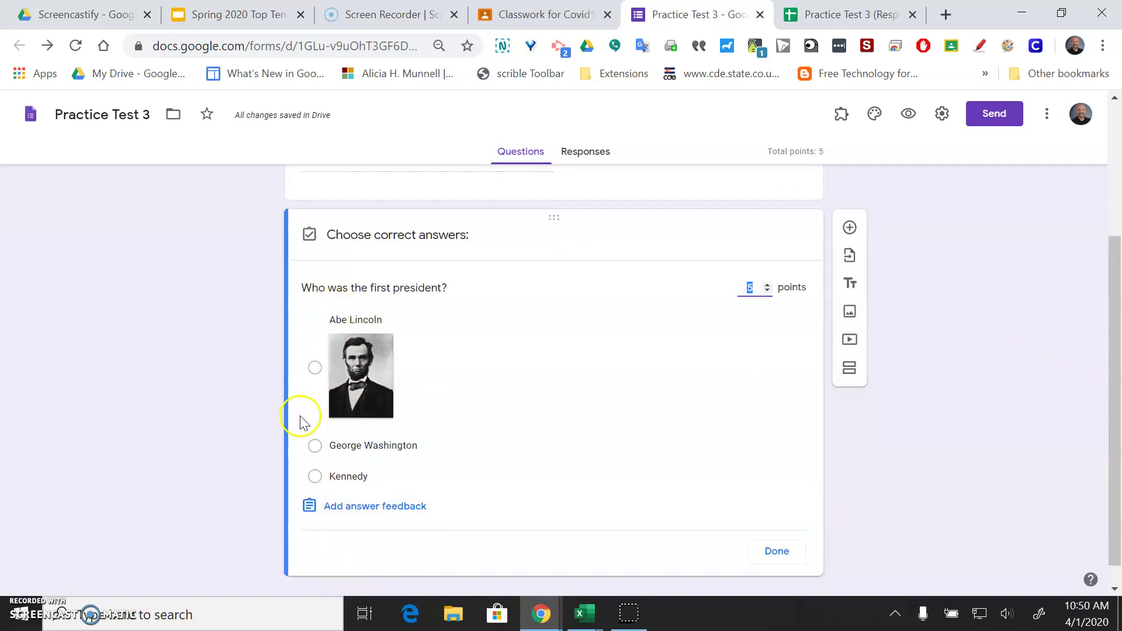
click(314, 446)
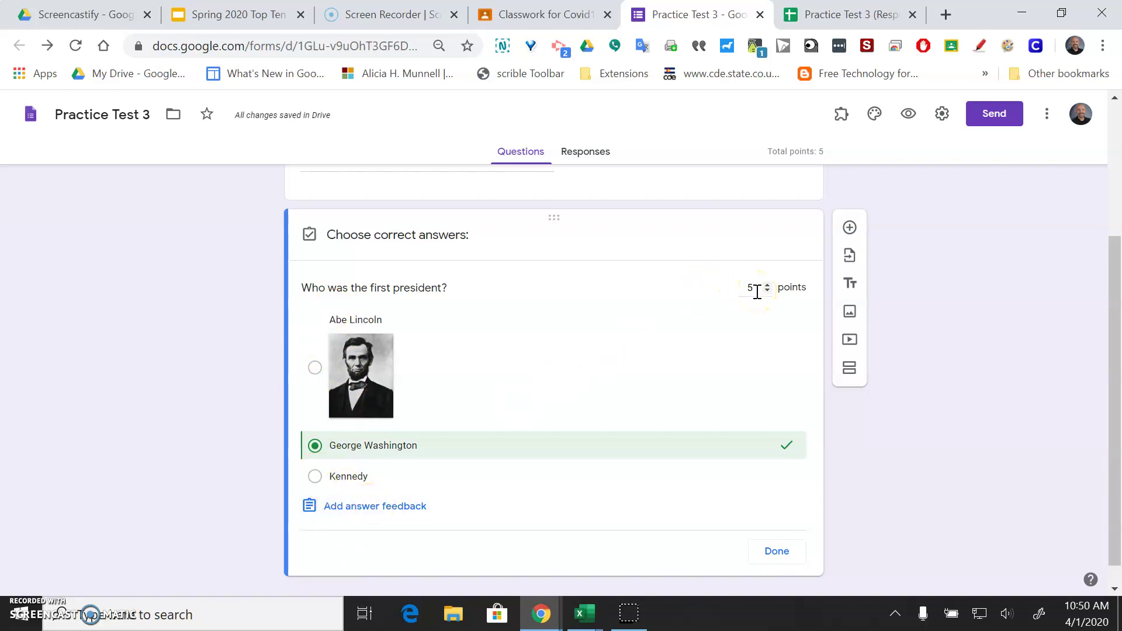
- Review the incorrect-answer feedback options, including attaching a video, and save the feedback dialog with no text entered
click(419, 506)
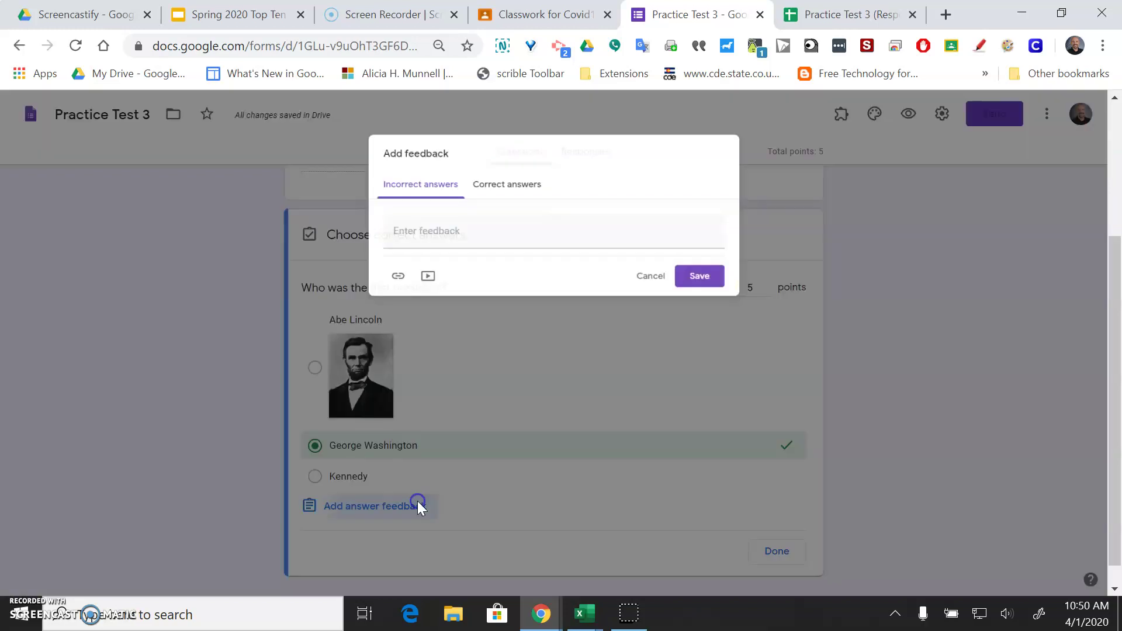
click(396, 240)
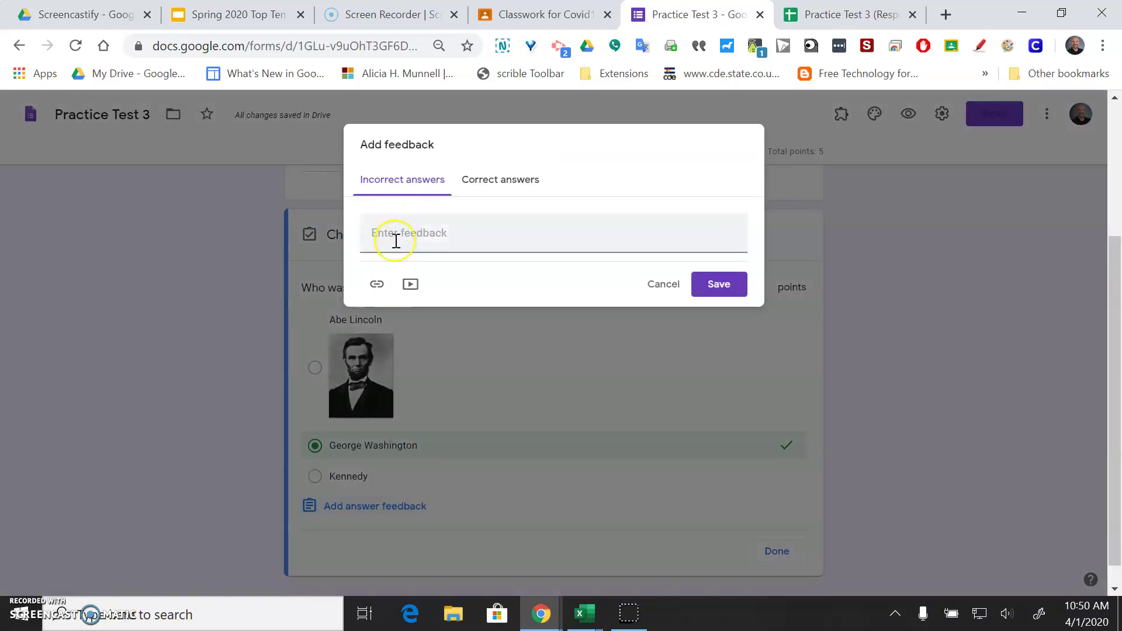
click(411, 285)
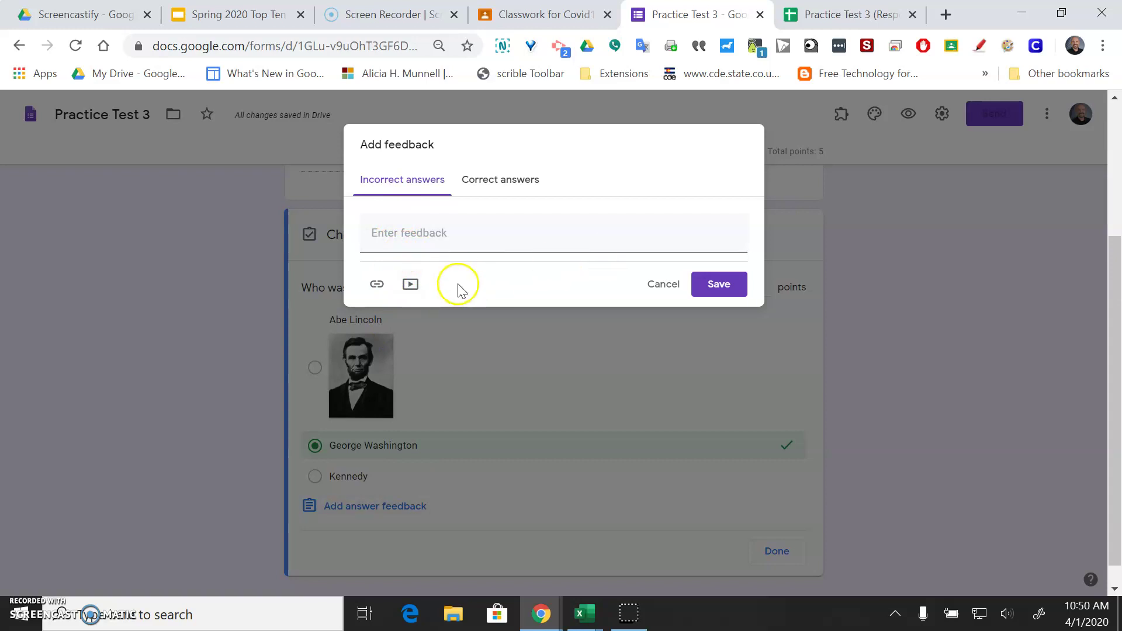
click(720, 284)
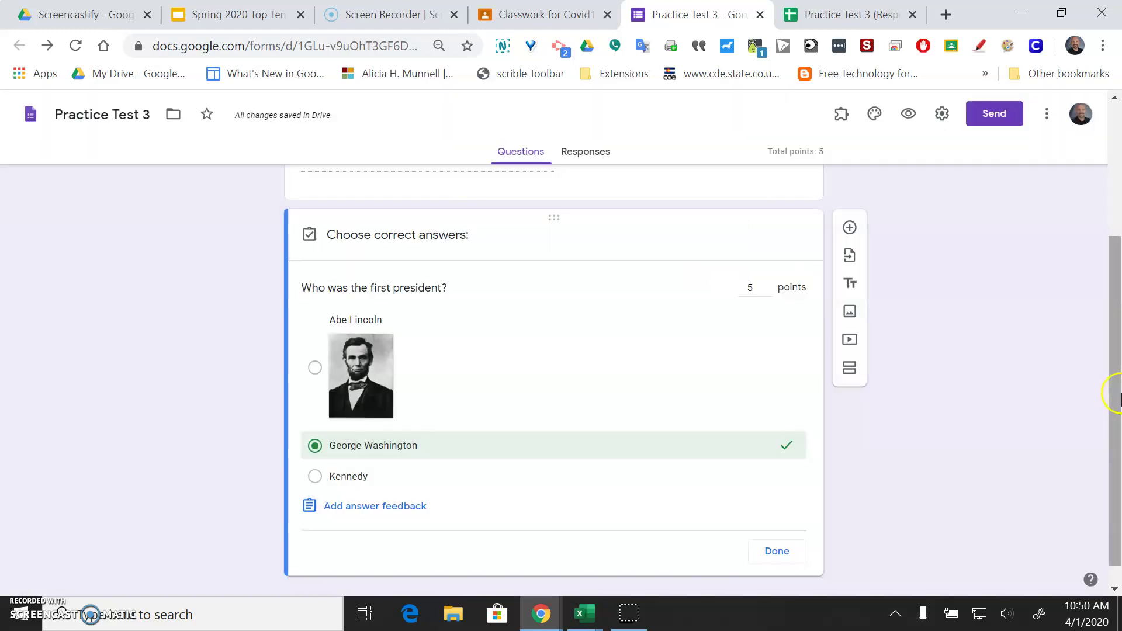
- Add a new question titled "Capital of Colorado" and set its type to Short answer
click(852, 227)
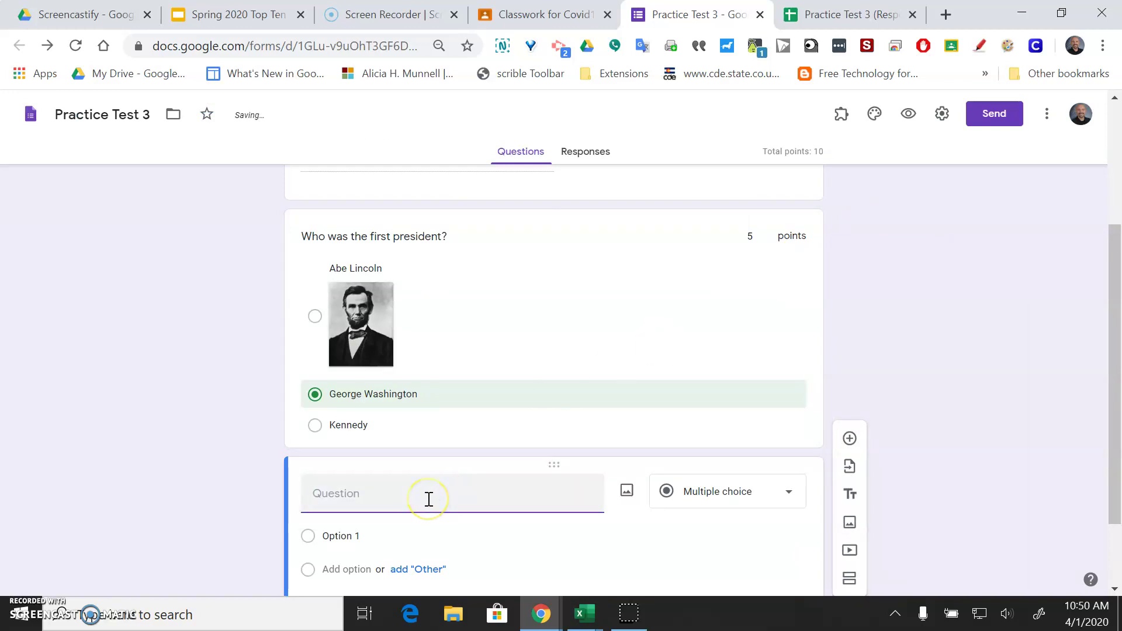
text(Capita)
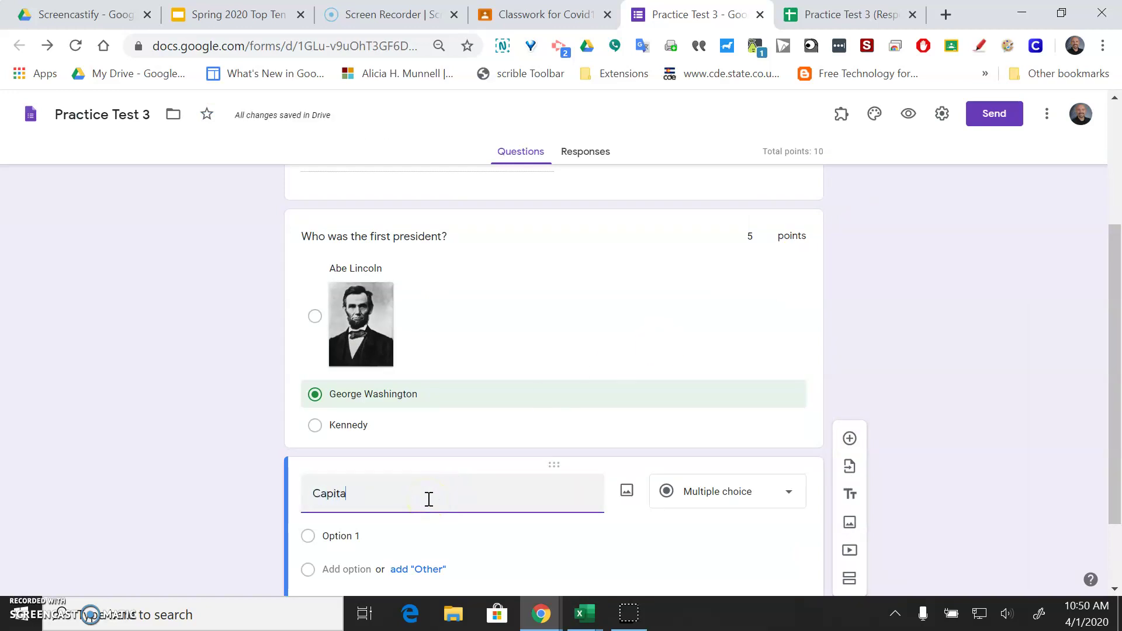
text(l of Colorado)
click(714, 493)
click(756, 492)
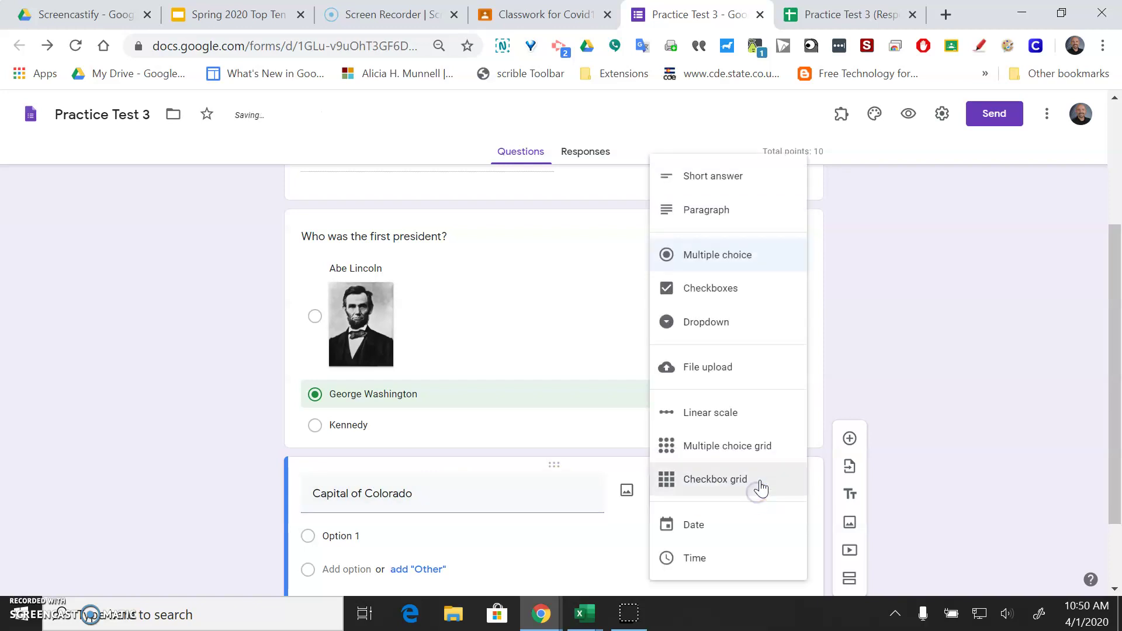
click(736, 182)
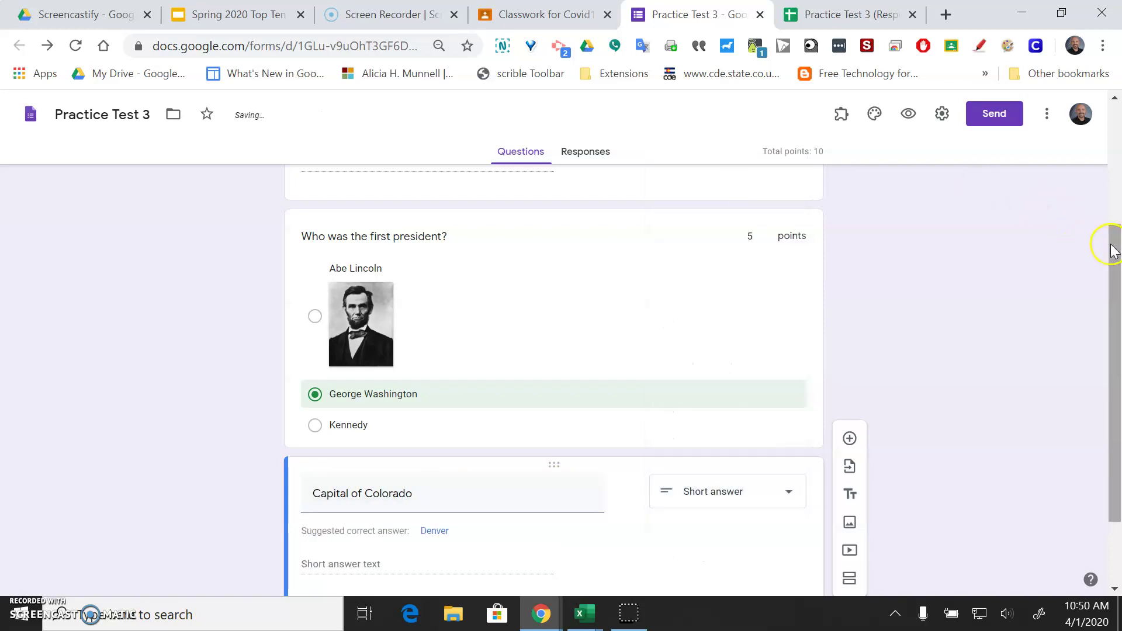
- List "Denver" and "denver" as correct answers in the Capital of Colorado question's answer key
scroll(1113, 350, down, 2)
click(350, 527)
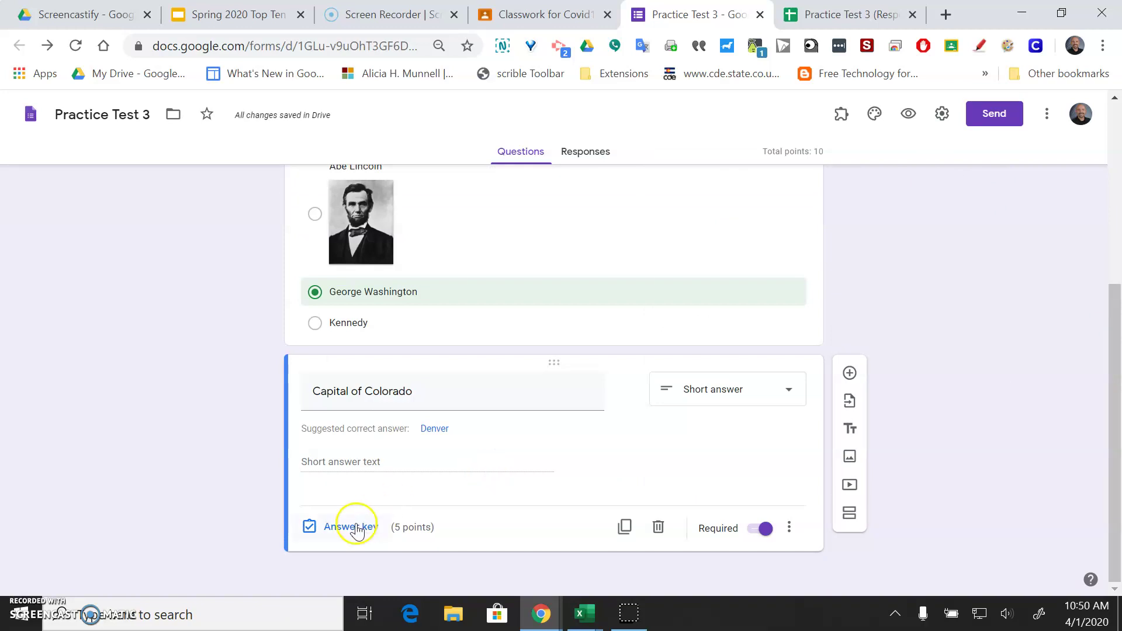
click(351, 463)
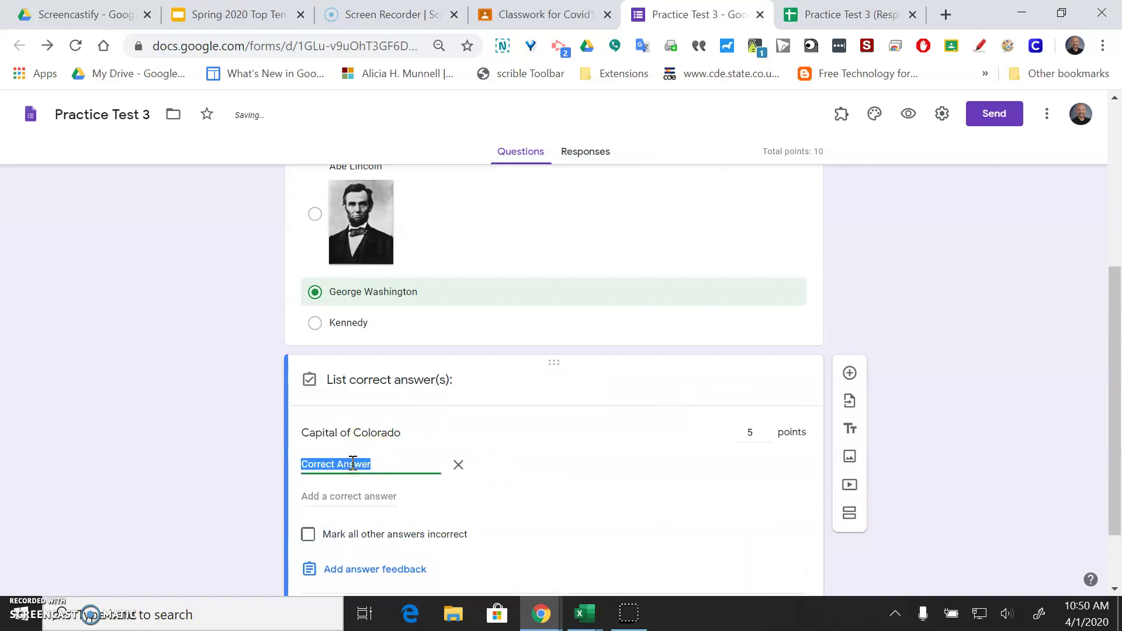
text(Denver)
key(Tab)
key(Tab)
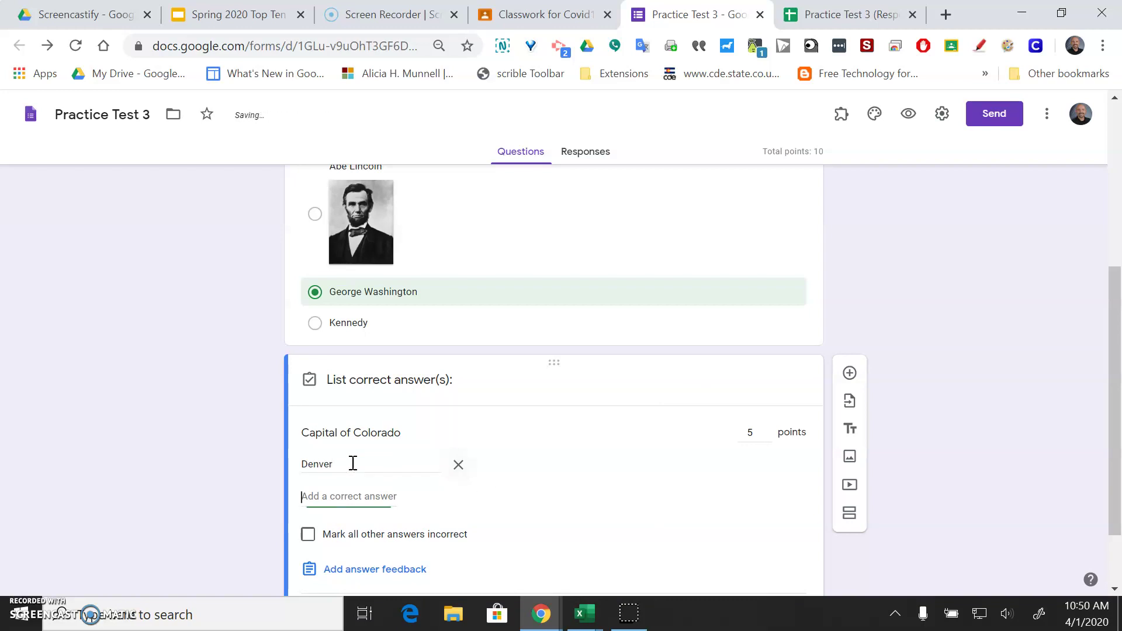
text(denver)
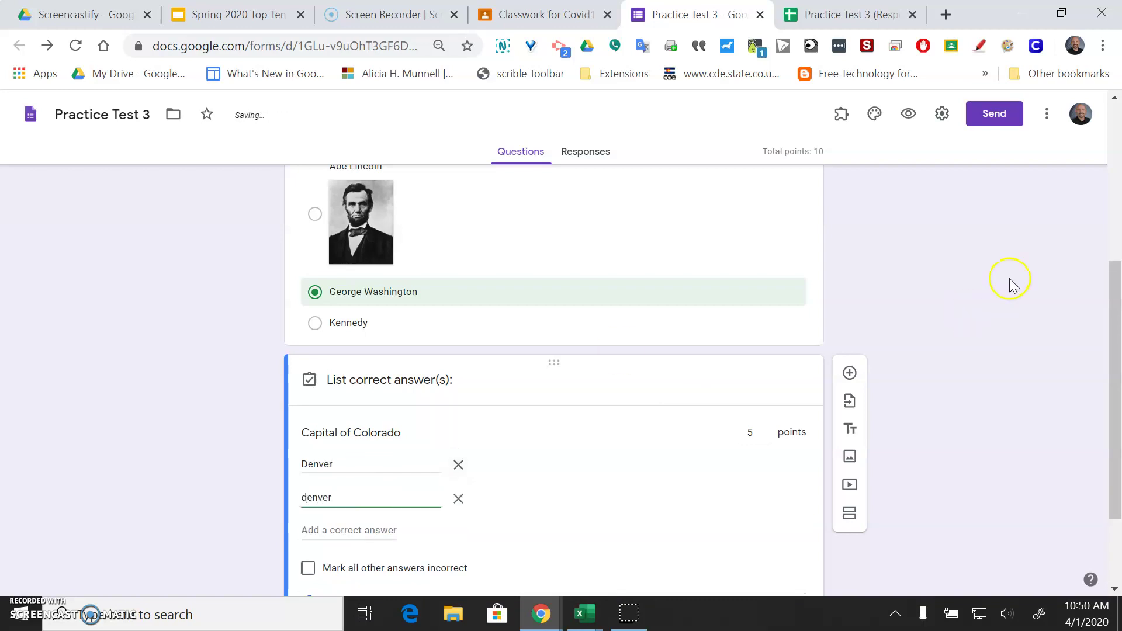
drag(1115, 275, 1117, 355)
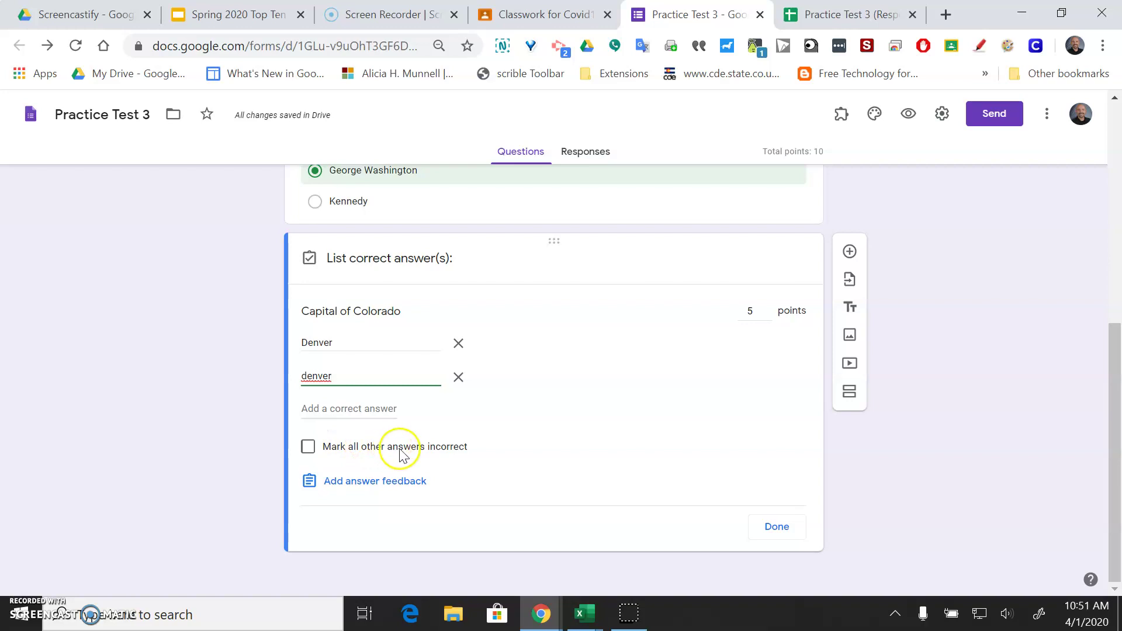
- Mark all other answers incorrect for the Capital of Colorado question and finish its answer key
click(309, 447)
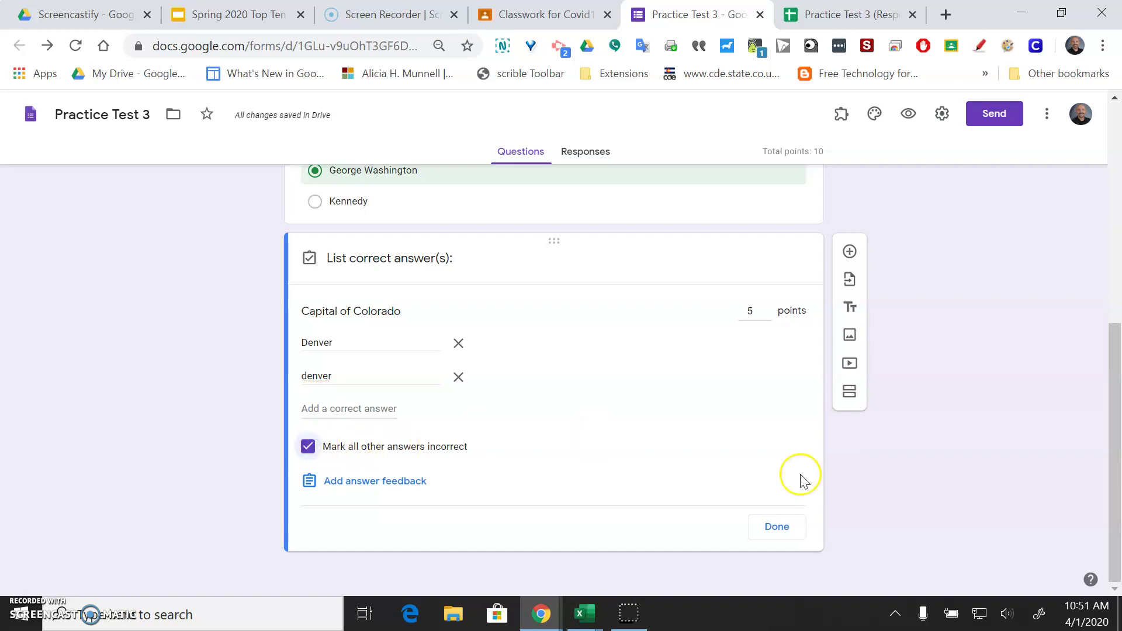
click(776, 527)
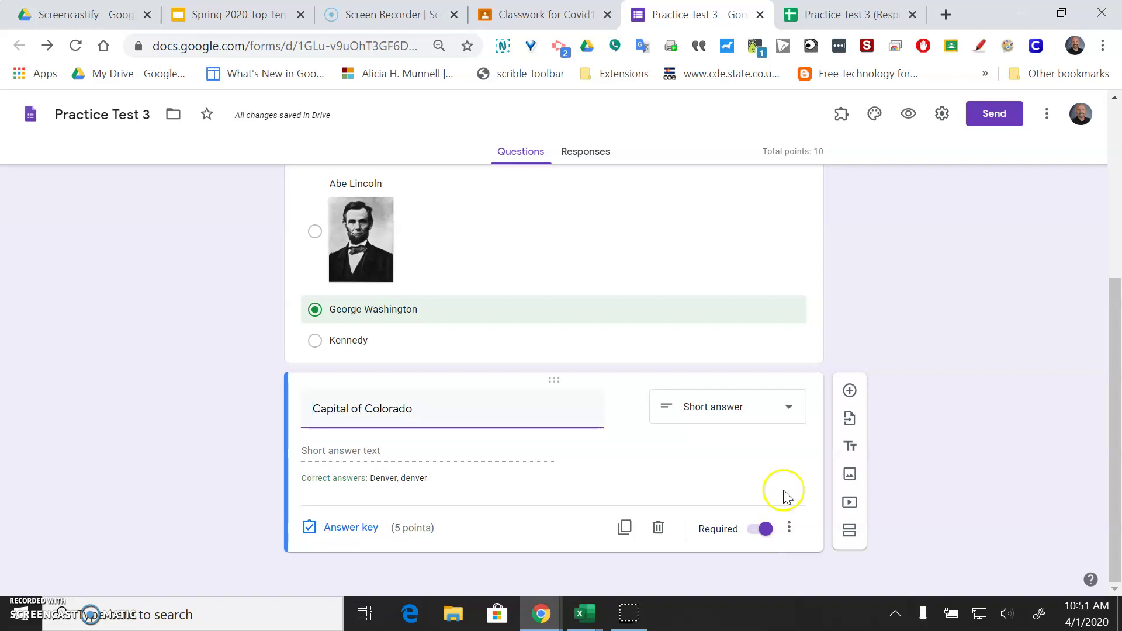
- Review the available question types for the Capital of Colorado question without changing its type
click(787, 407)
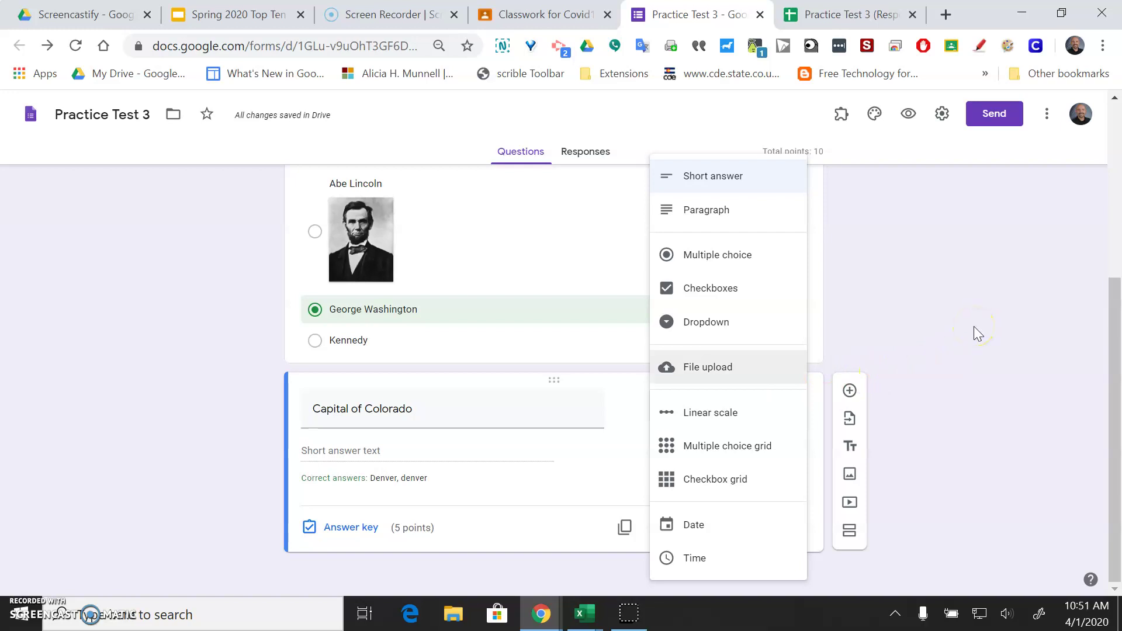
click(1072, 373)
click(1119, 342)
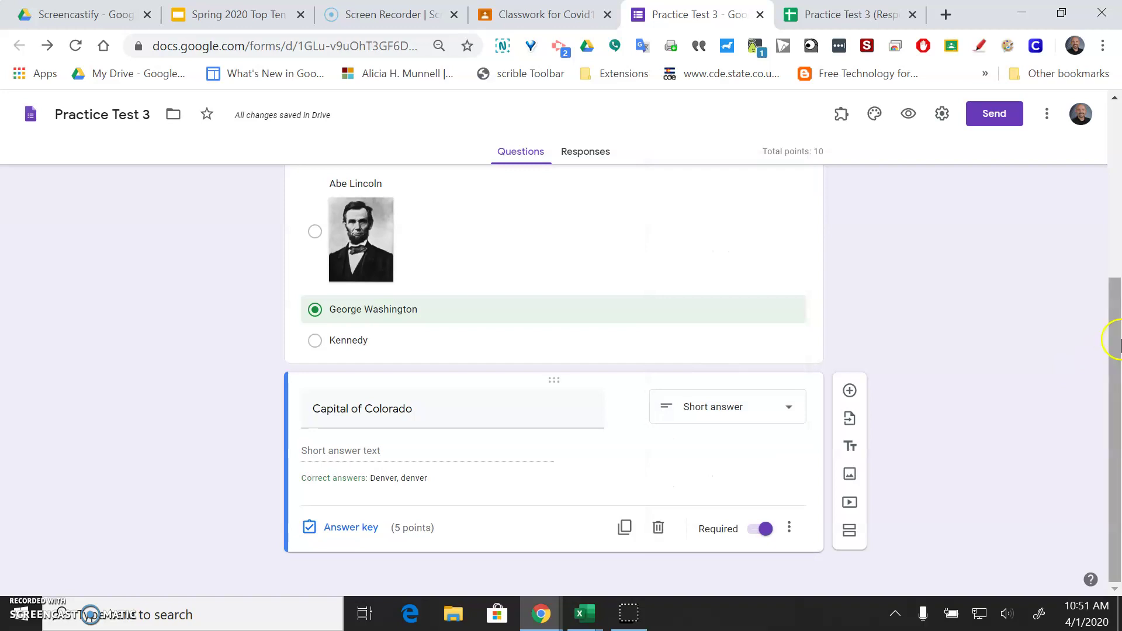
drag(1118, 342, 1092, 351)
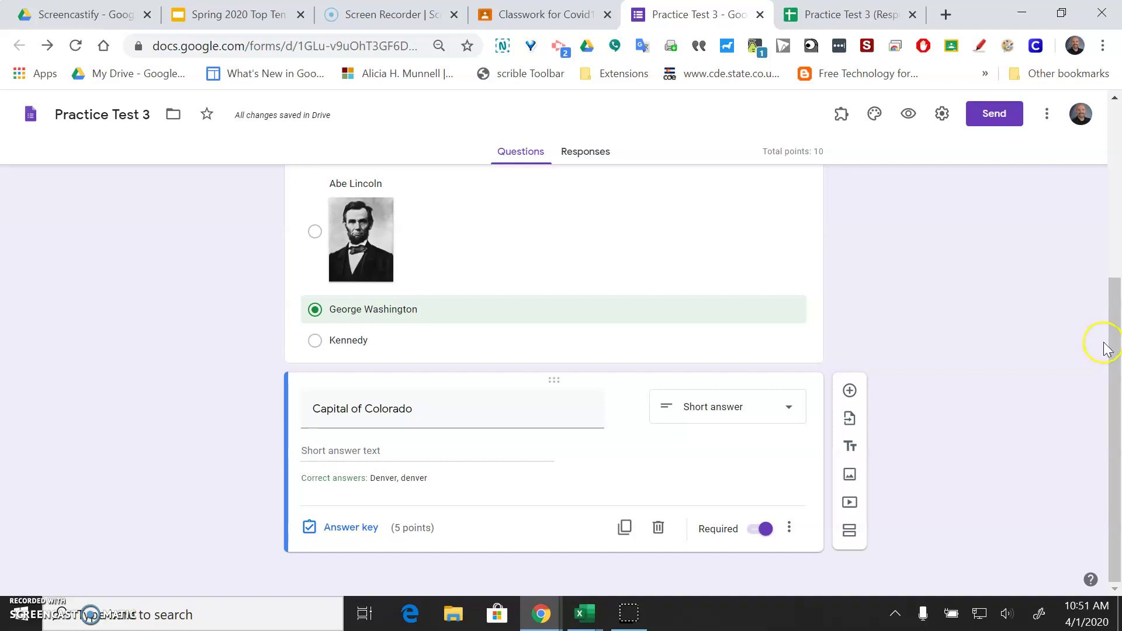
- Apply the painted Easter eggs picture from the Illustrations themes as the form's header image
drag(1110, 328, 1094, 199)
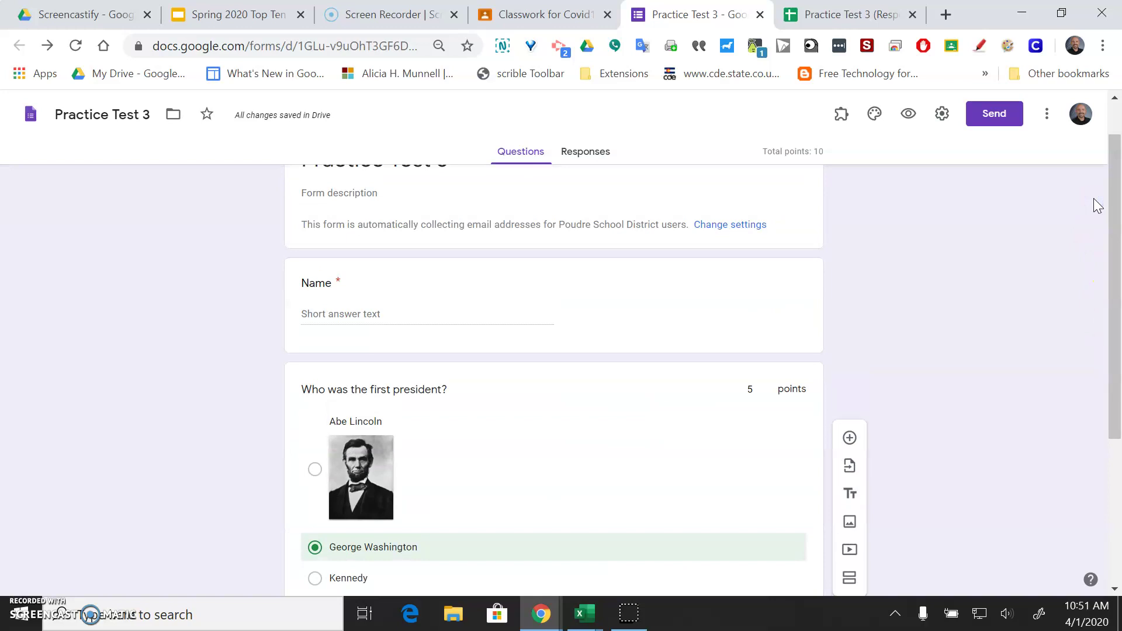
click(876, 113)
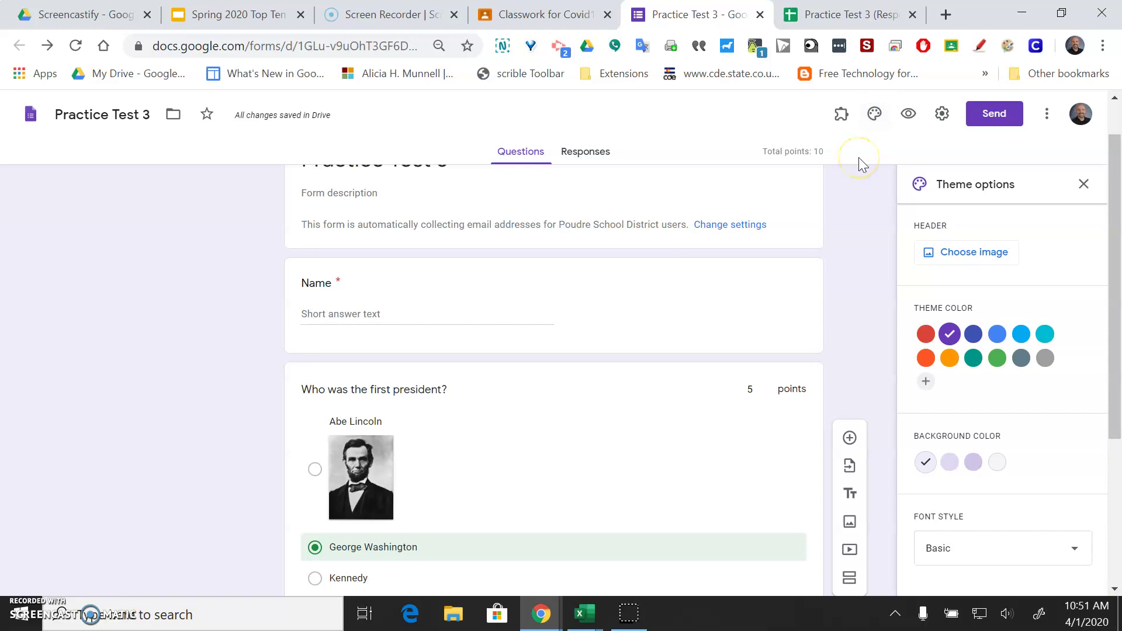
click(984, 256)
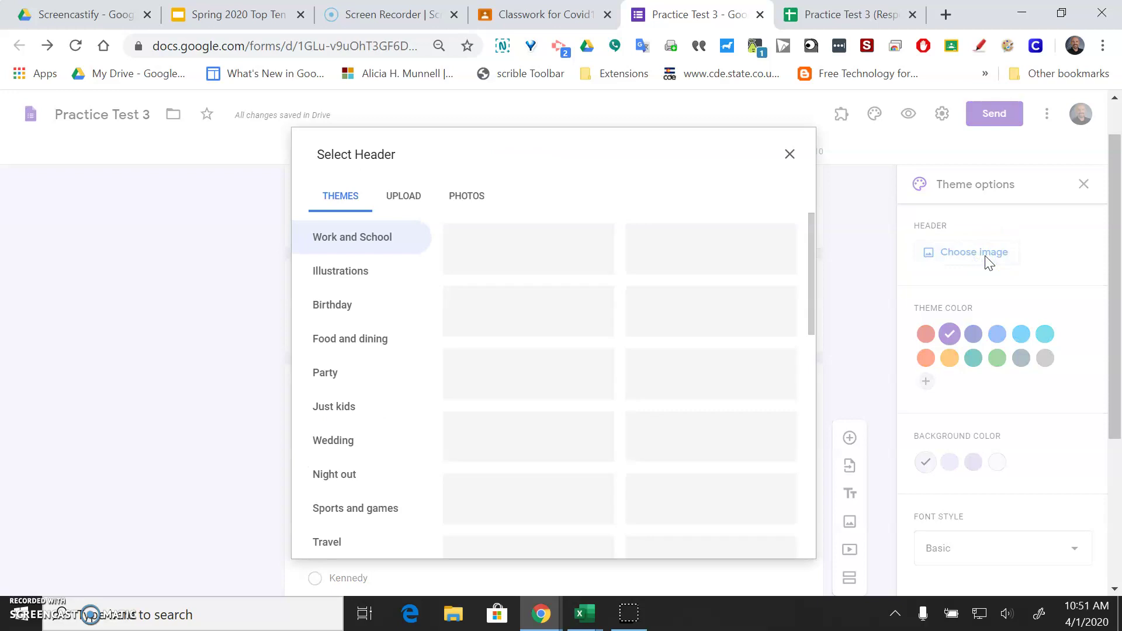
click(351, 270)
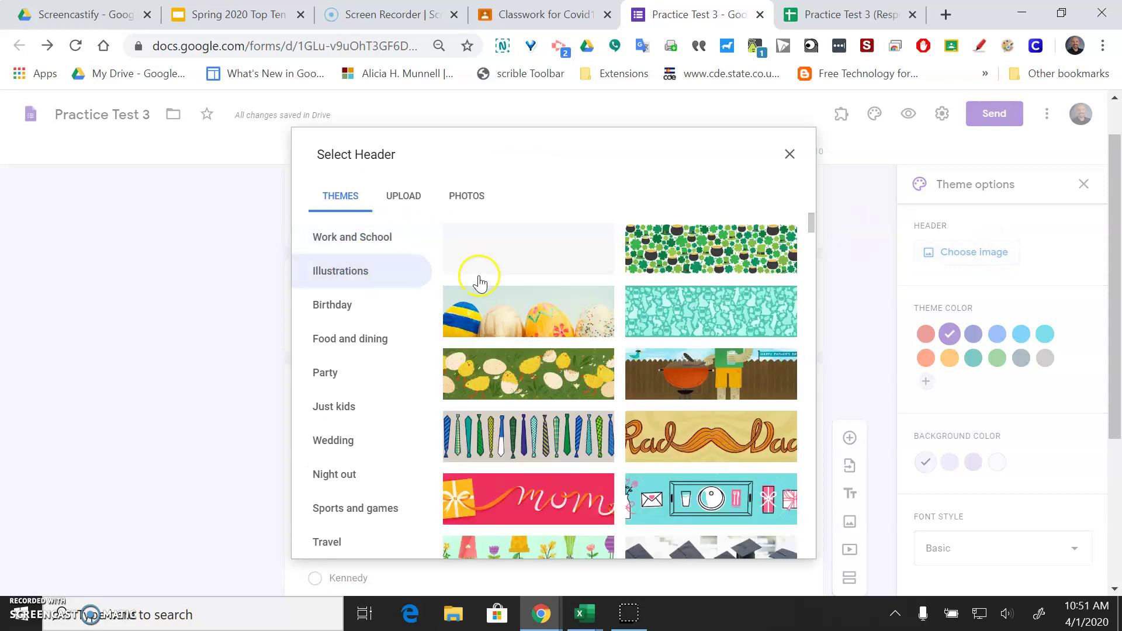
click(491, 318)
click(771, 541)
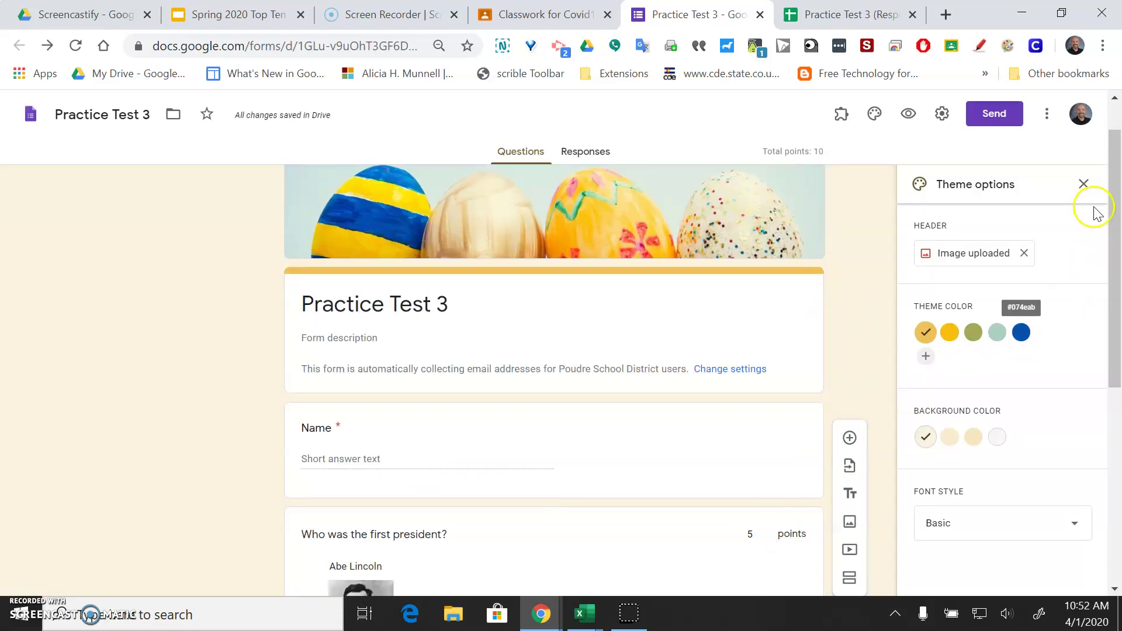
click(1085, 183)
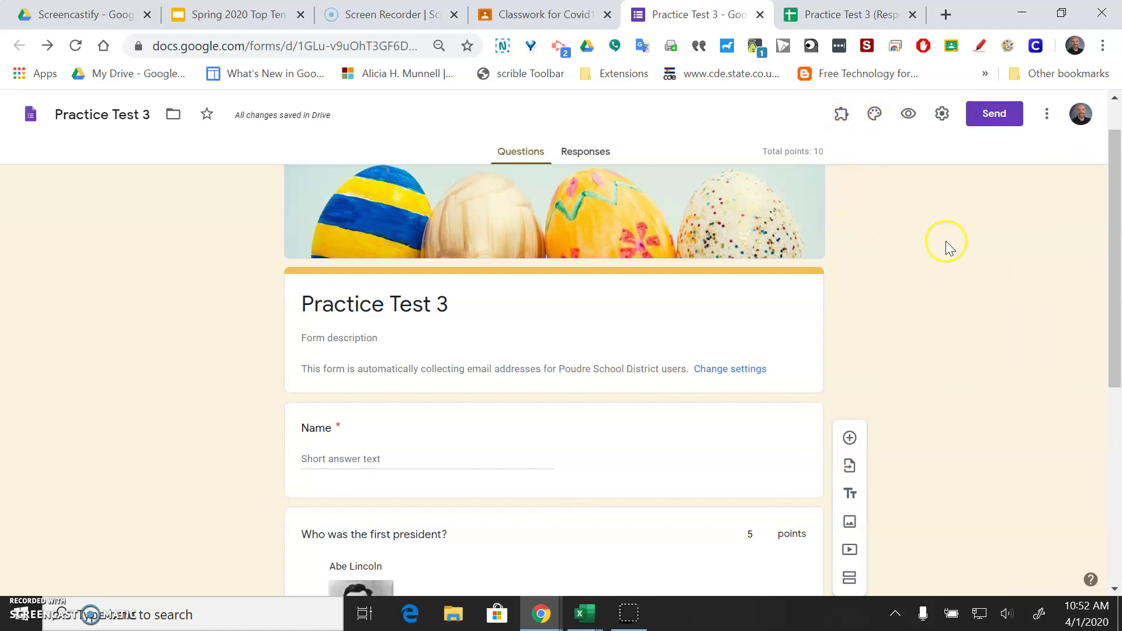
drag(1115, 176, 1115, 304)
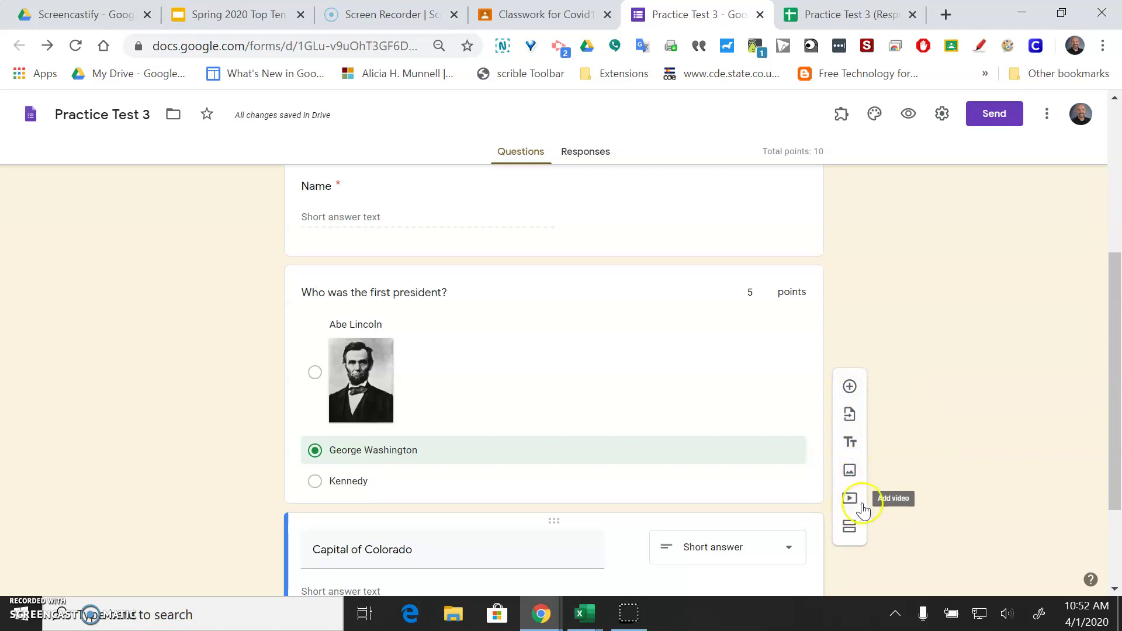
click(850, 536)
click(850, 536)
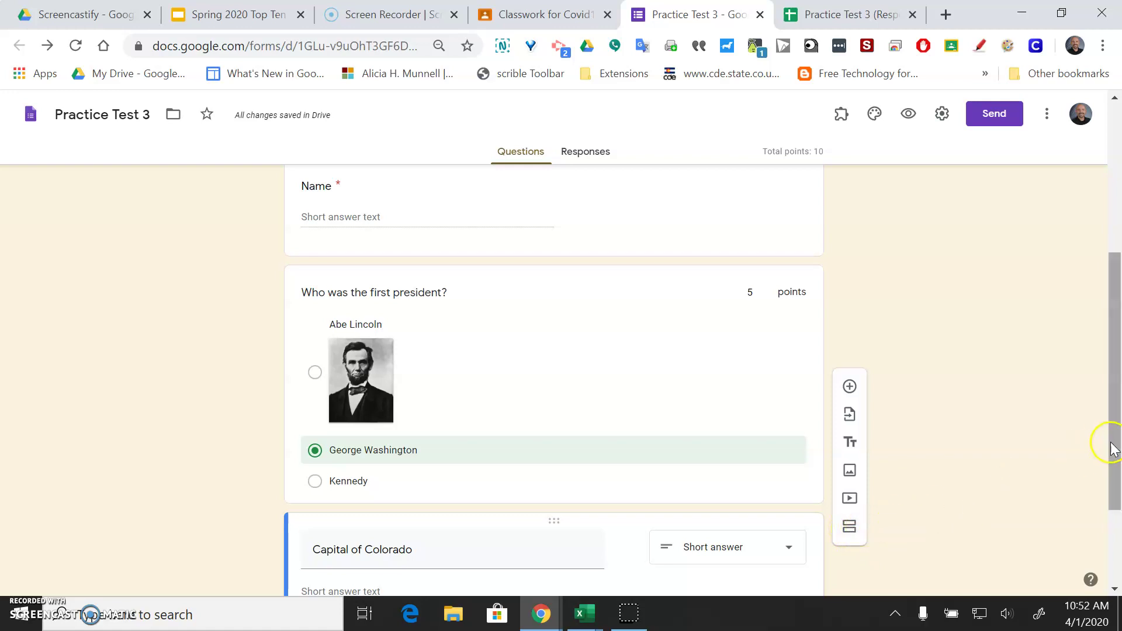
drag(1114, 446, 1114, 281)
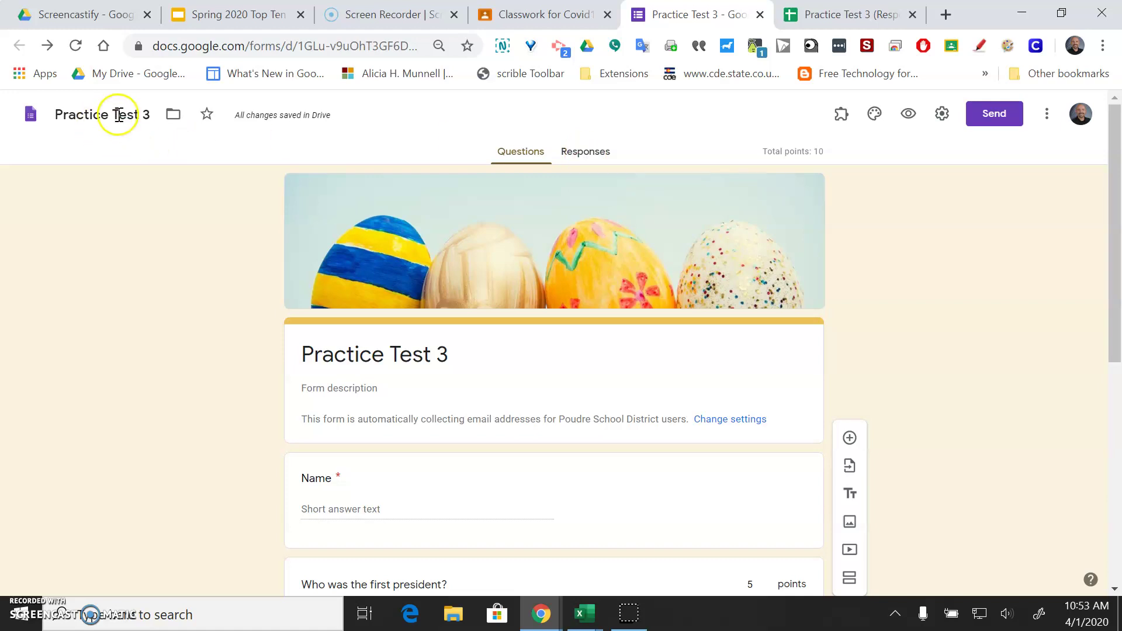
- Create a new response spreadsheet named "Practice Test 3 (Responses)" for the quiz and close the older responses spreadsheet
click(577, 155)
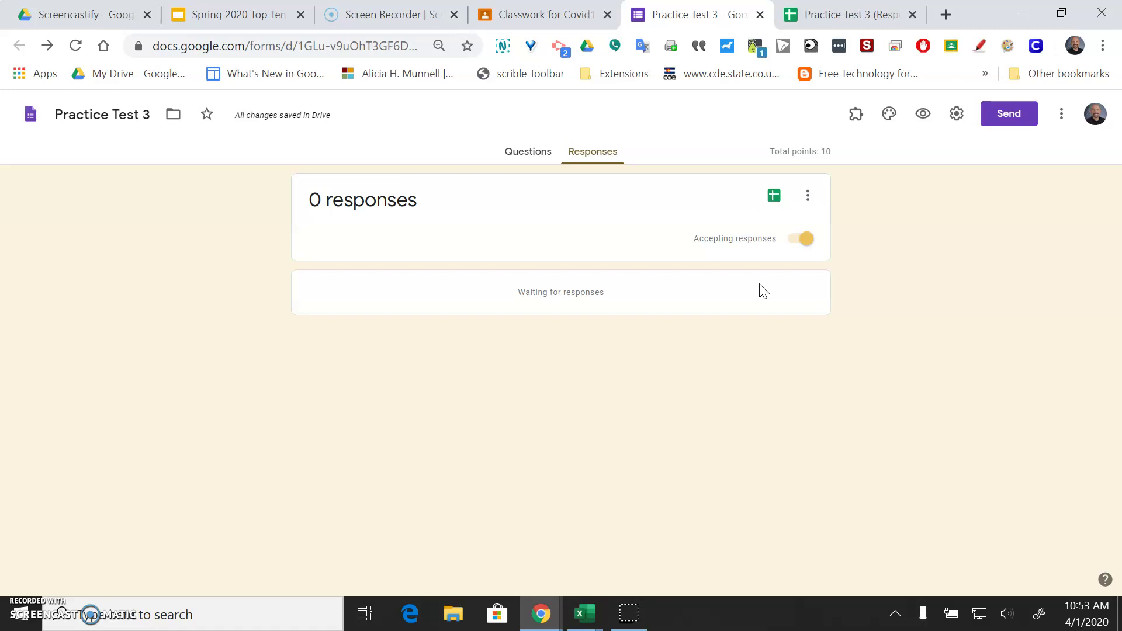
click(774, 198)
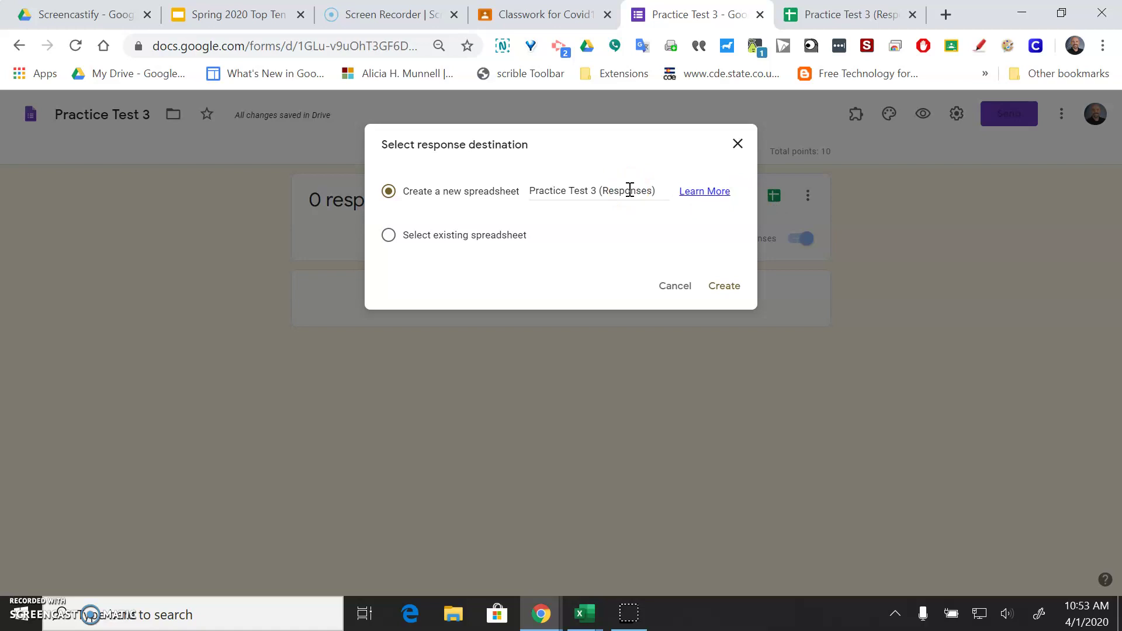
click(722, 286)
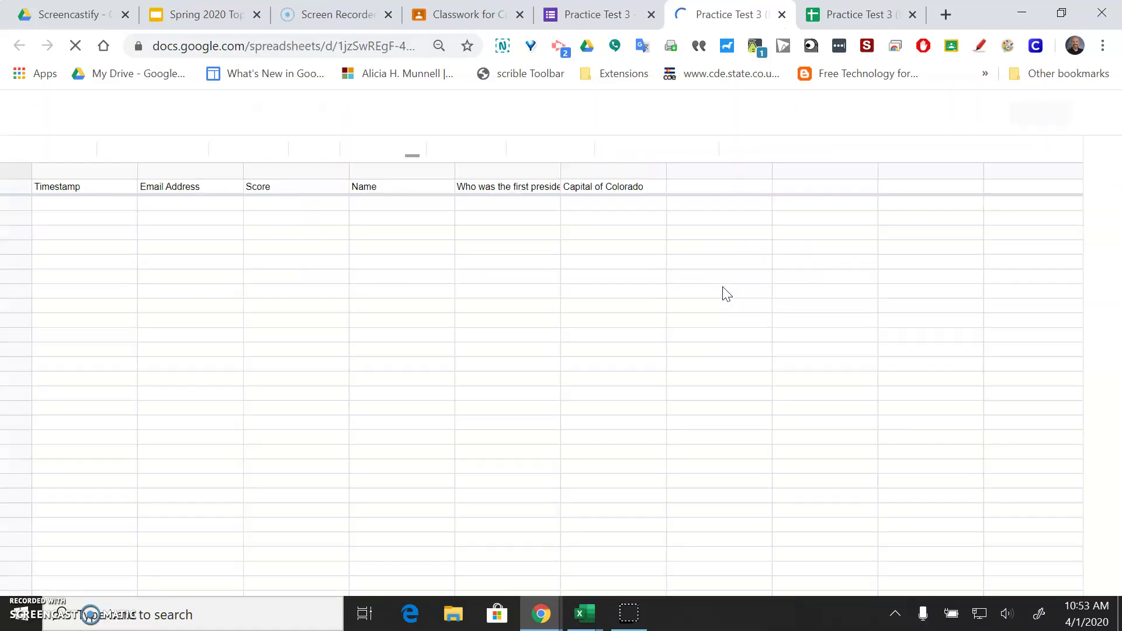
click(912, 15)
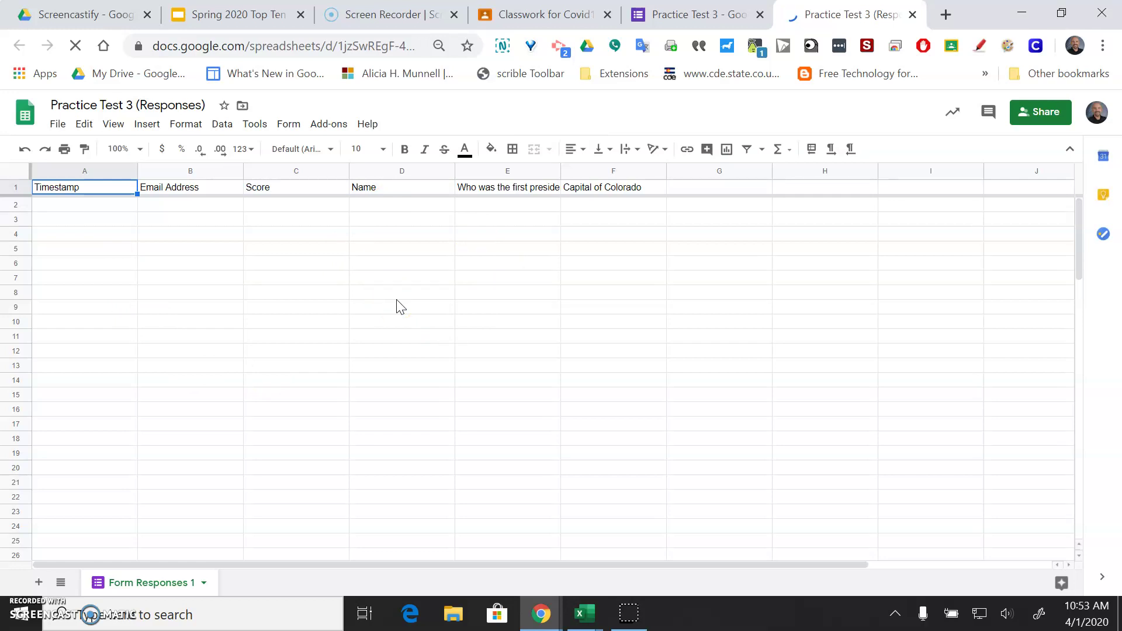
- Switch to Google Classroom and assign the Practice Test 4 assignment to the class
click(552, 9)
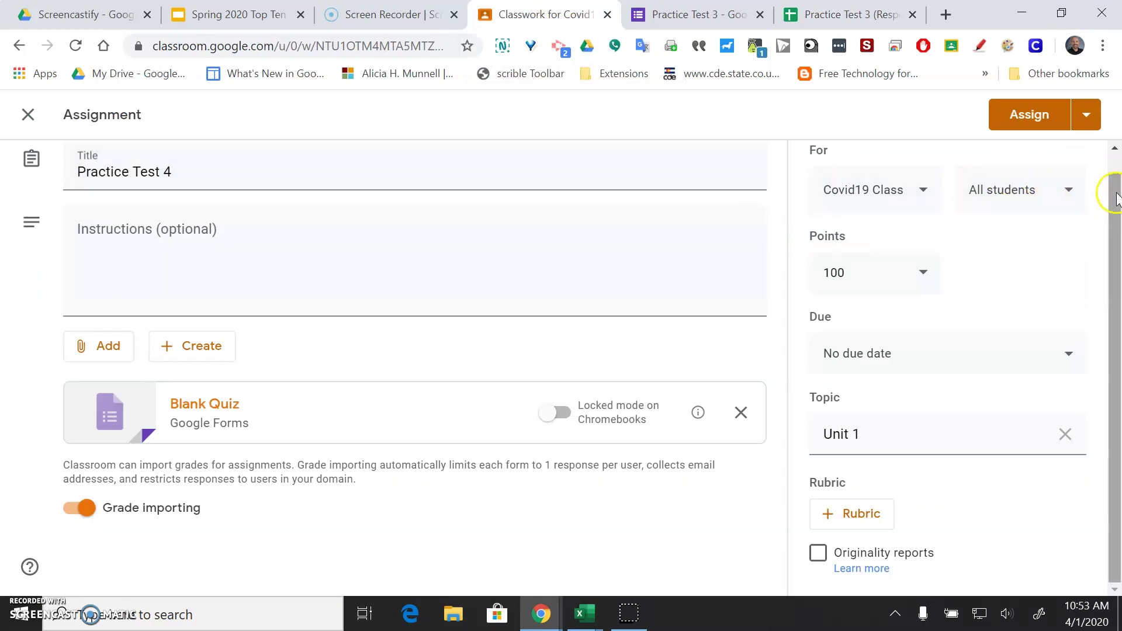
scroll(1116, 228, up, 1)
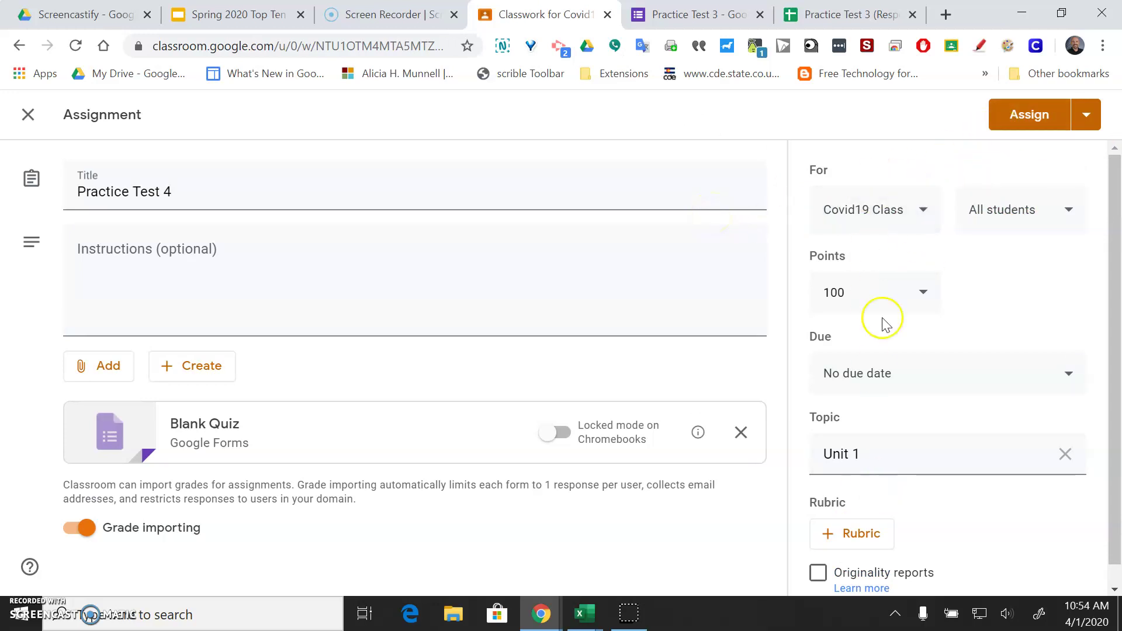
click(1035, 115)
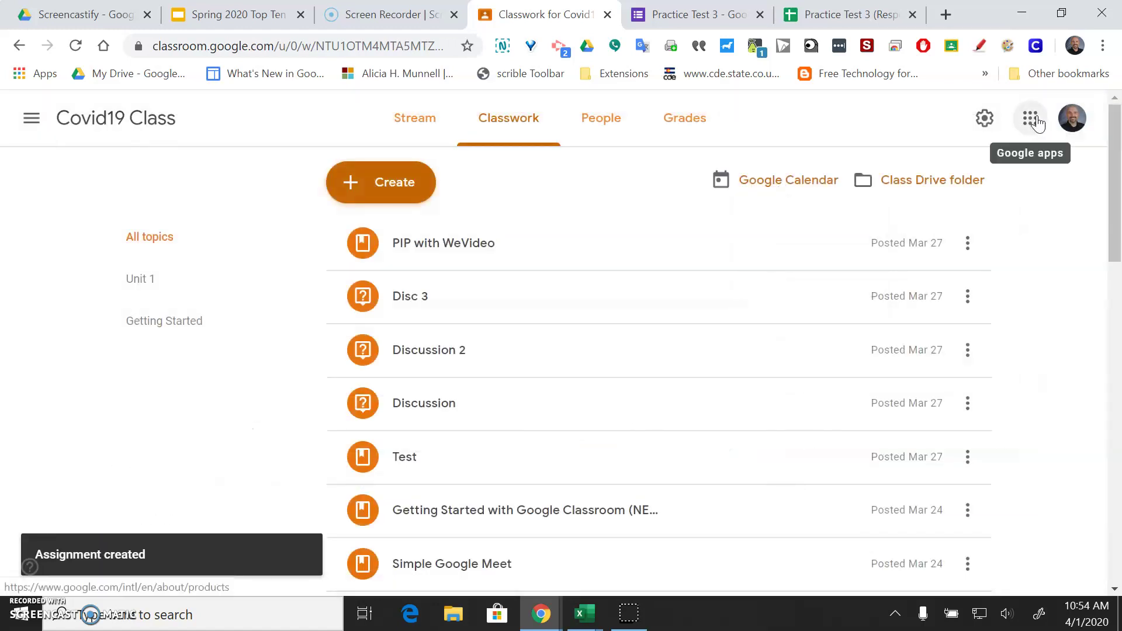
- Open the quiz attached to Practice Test 4 under Unit 1 and examine its questions as a respondent sees them
click(1117, 142)
drag(1117, 143, 1117, 294)
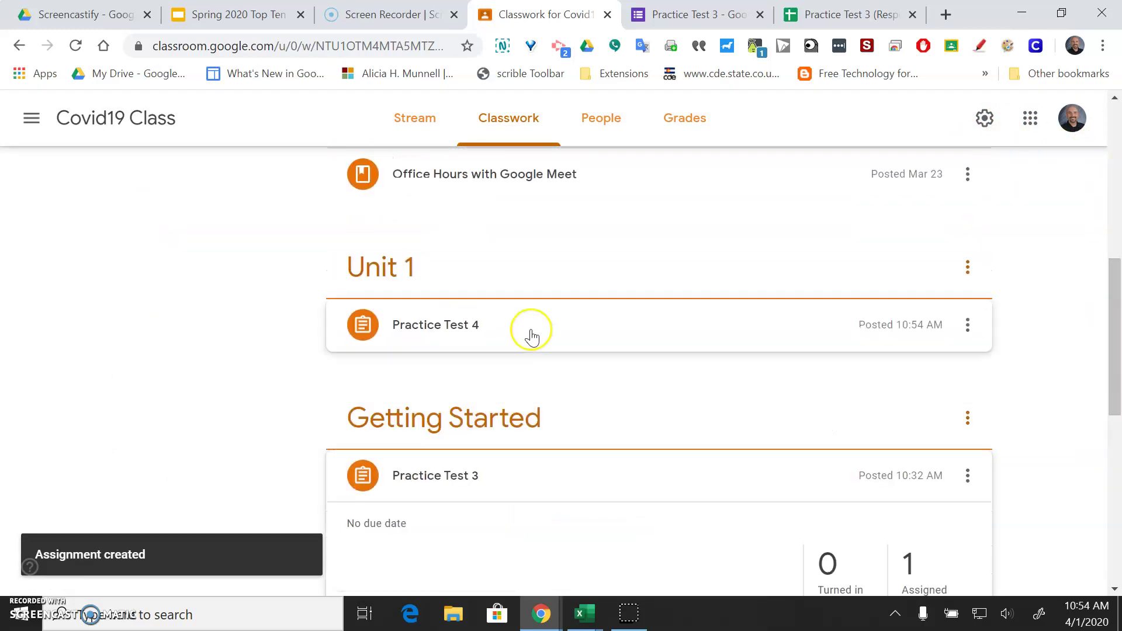
click(427, 325)
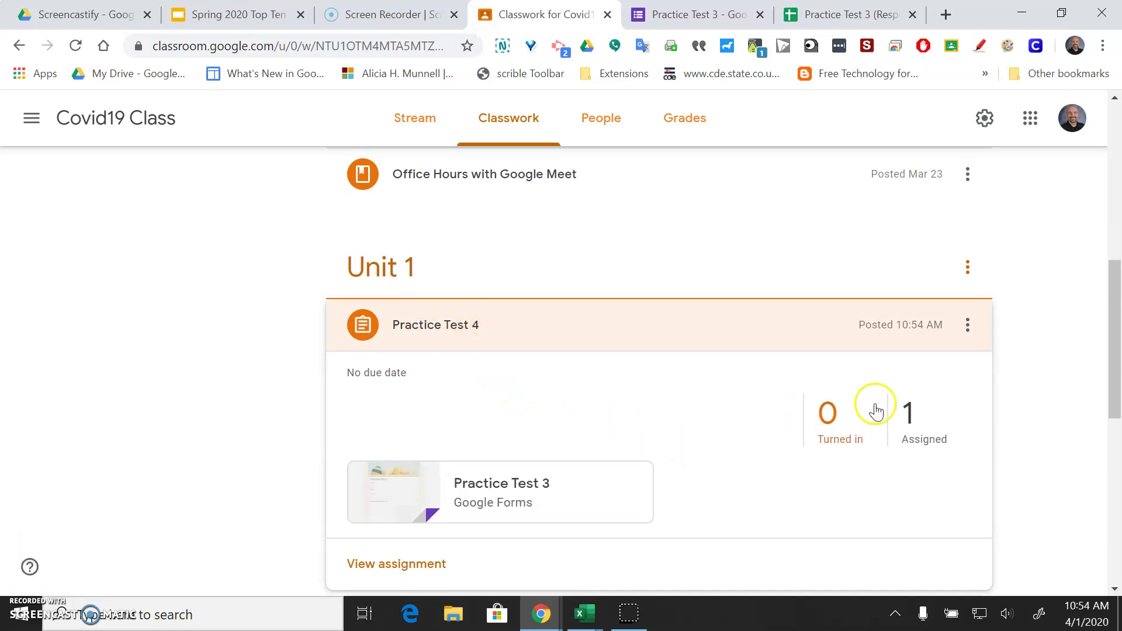
click(509, 500)
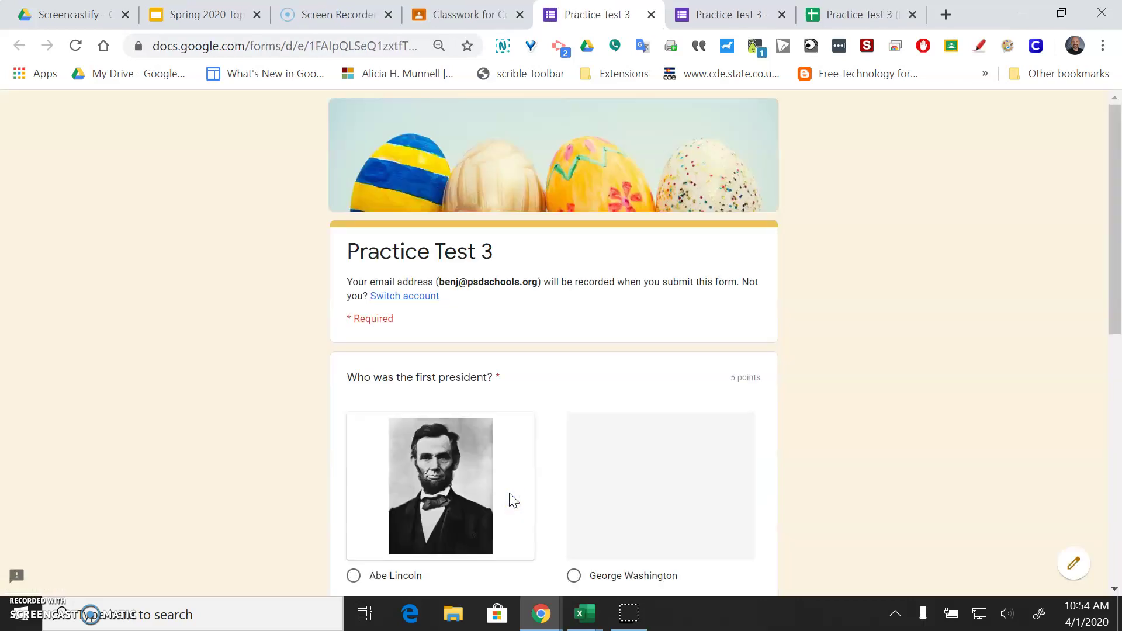
scroll(1117, 207, down, 2)
drag(1116, 207, 1095, 419)
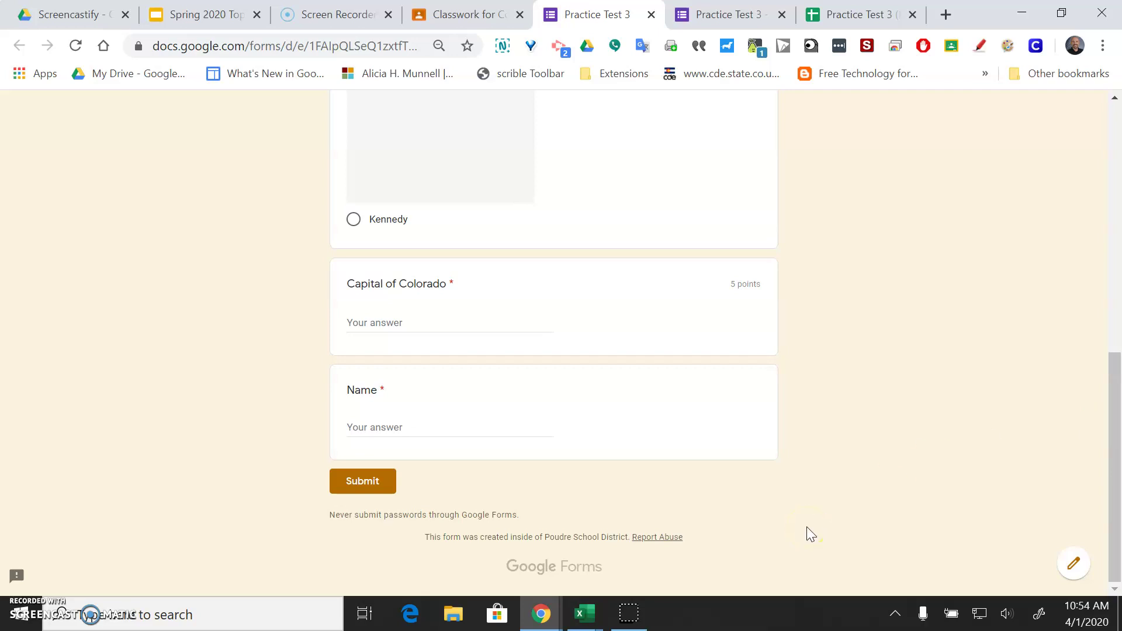
- Check the quiz's responses in the form editor and return to the Covid19 Class classwork list in Google Classroom
click(728, 13)
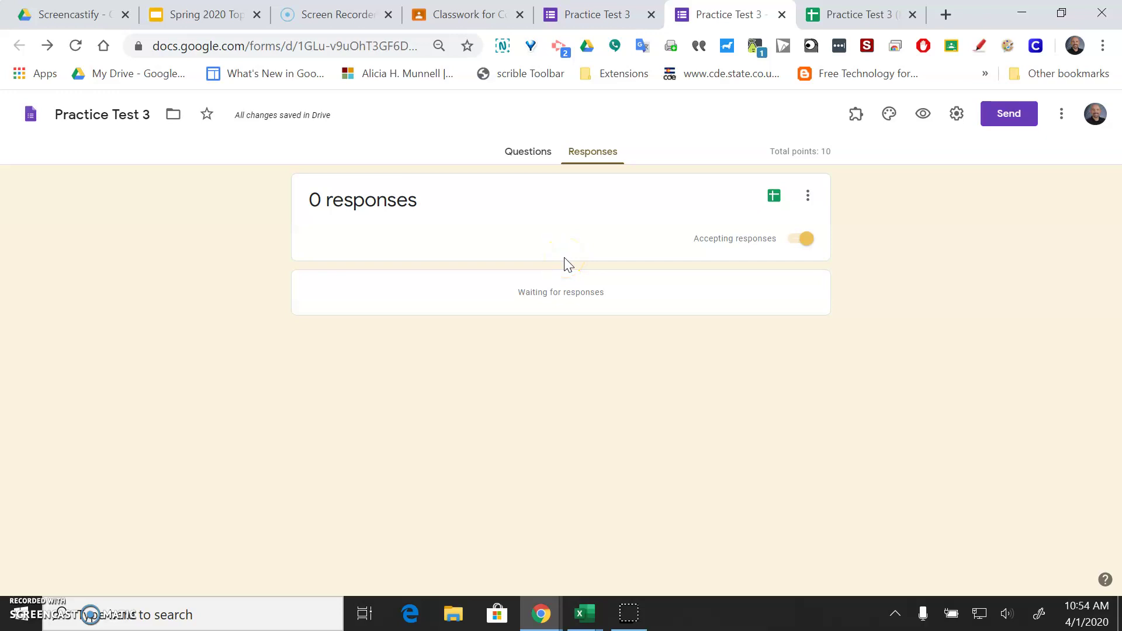
click(468, 11)
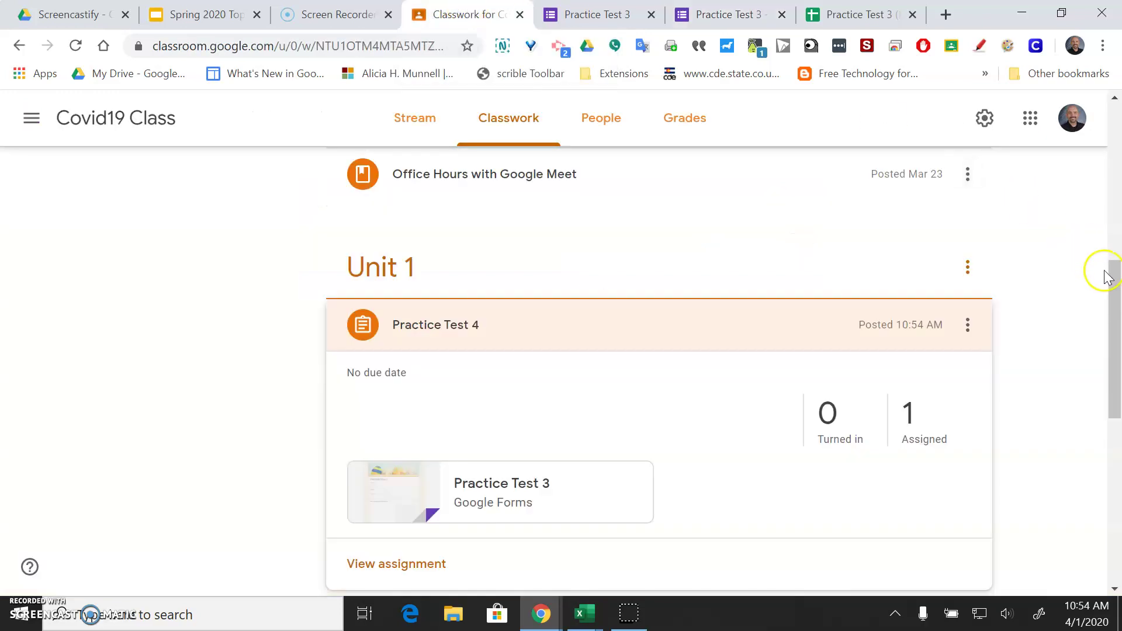
drag(1112, 280, 1100, 211)
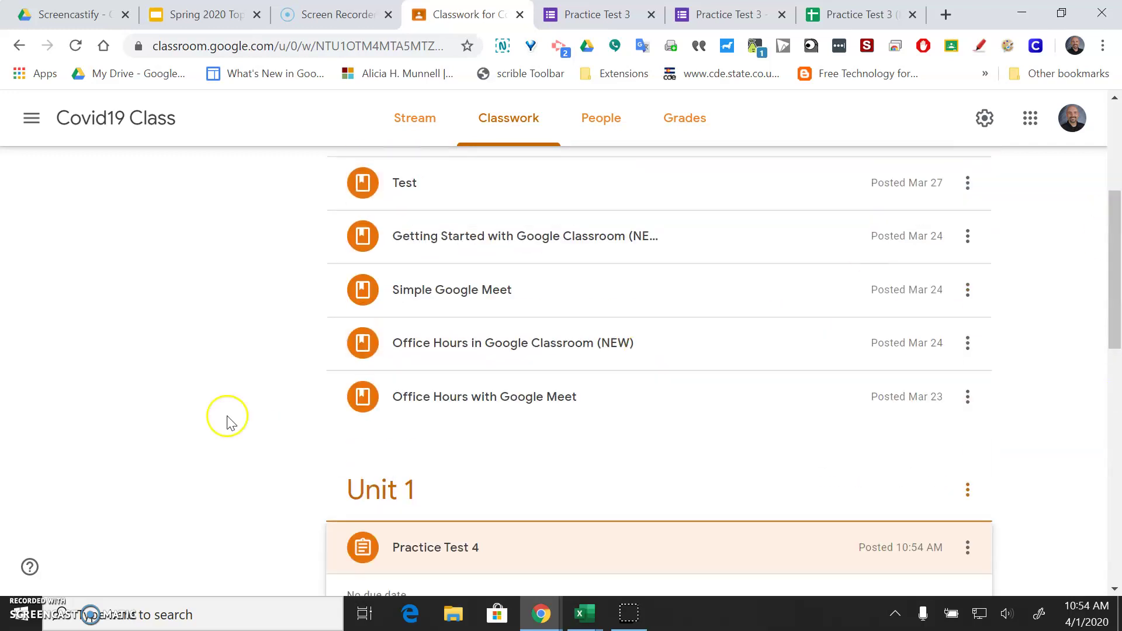